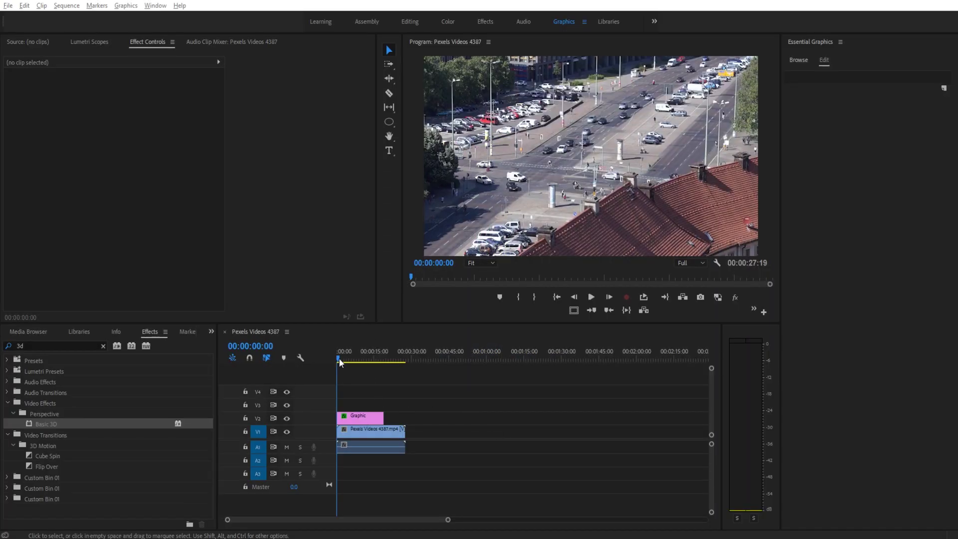
- Play the sequence from its start to preview the existing target graphic over the traffic footage
{"action": "left_click_drag", "start_coordinate": [339, 358], "coordinate": [337, 358]}
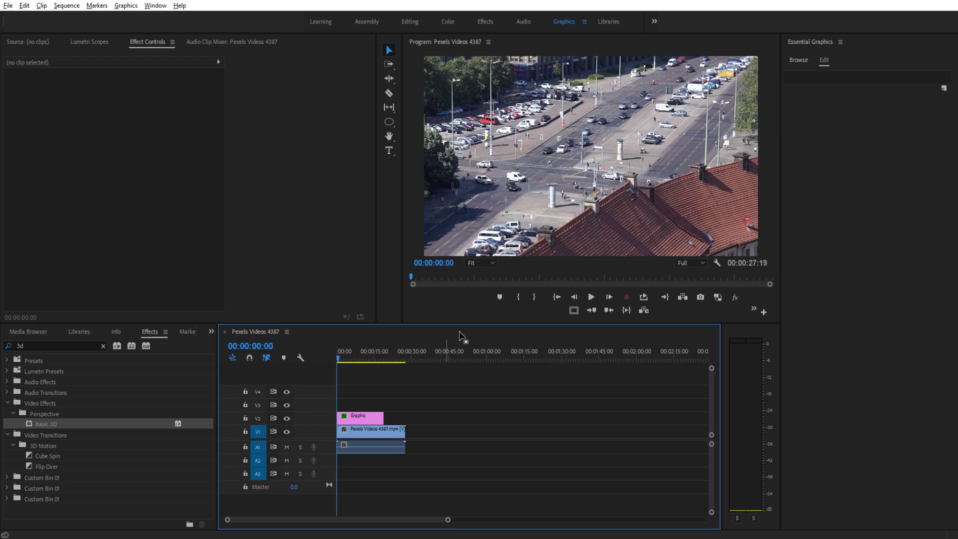
{"action": "key", "text": "space"}
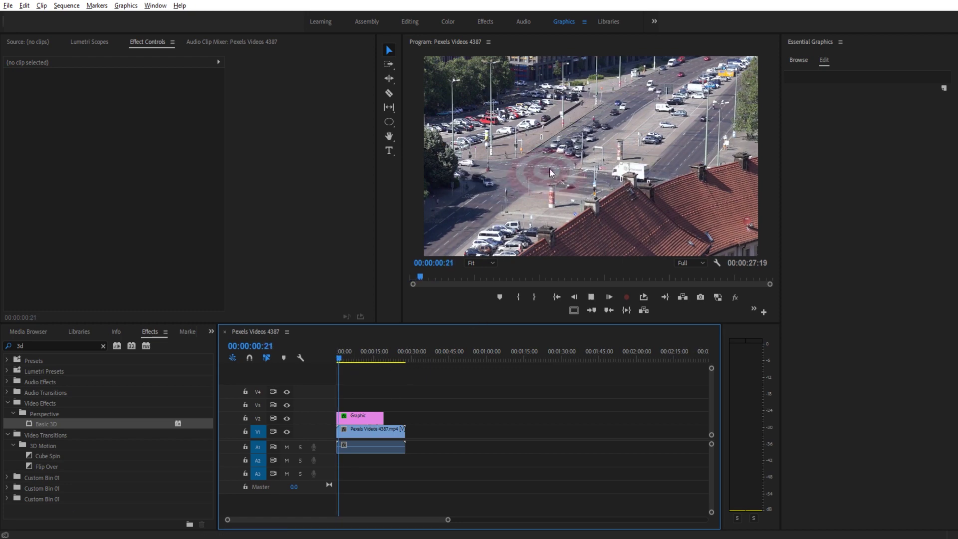
- Raise the target graphic's opacity to 100%, and then lower it to 11%
{"action": "left_click", "coordinate": [359, 416]}
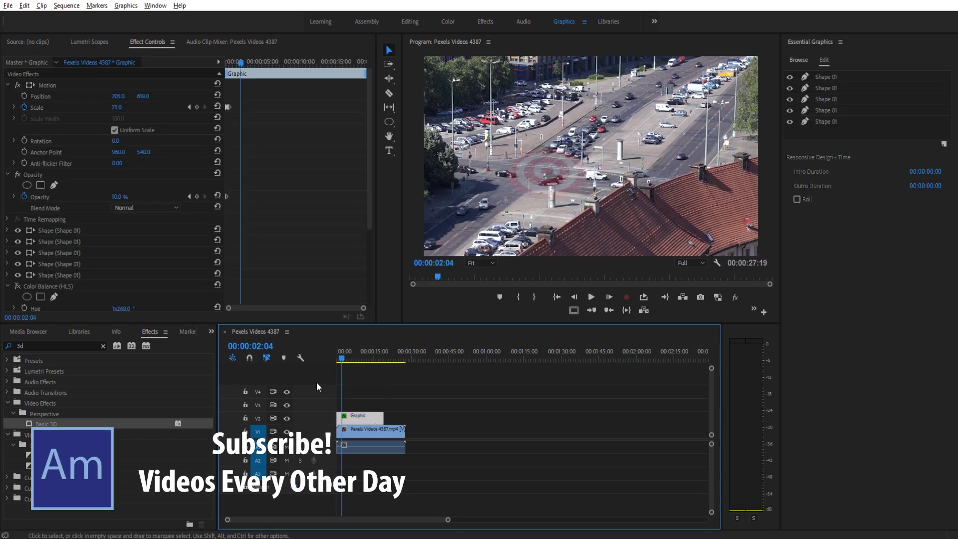
{"action": "left_click", "coordinate": [130, 196]}
{"action": "type", "text": "100"}
{"action": "key", "text": "Return"}
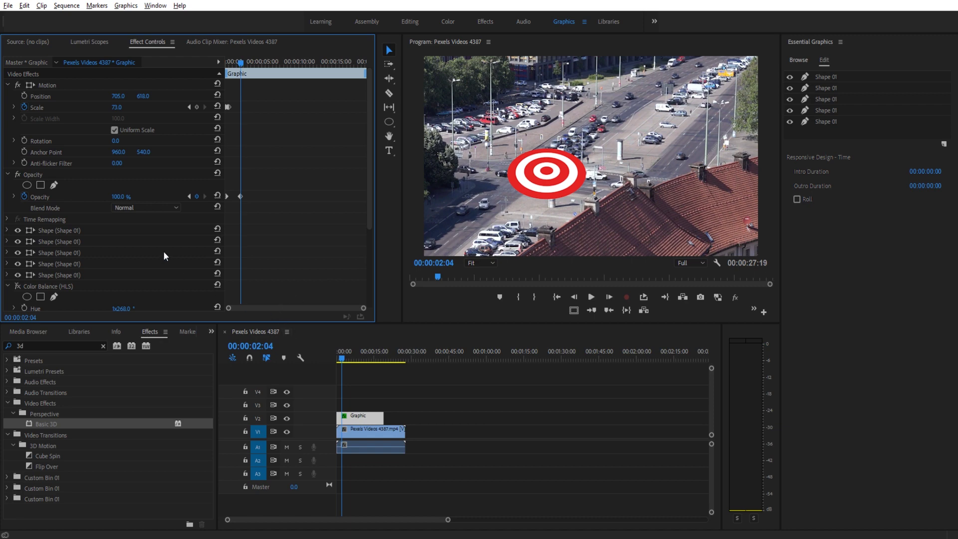
{"action": "left_click_drag", "start_coordinate": [120, 197], "coordinate": [76, 198]}
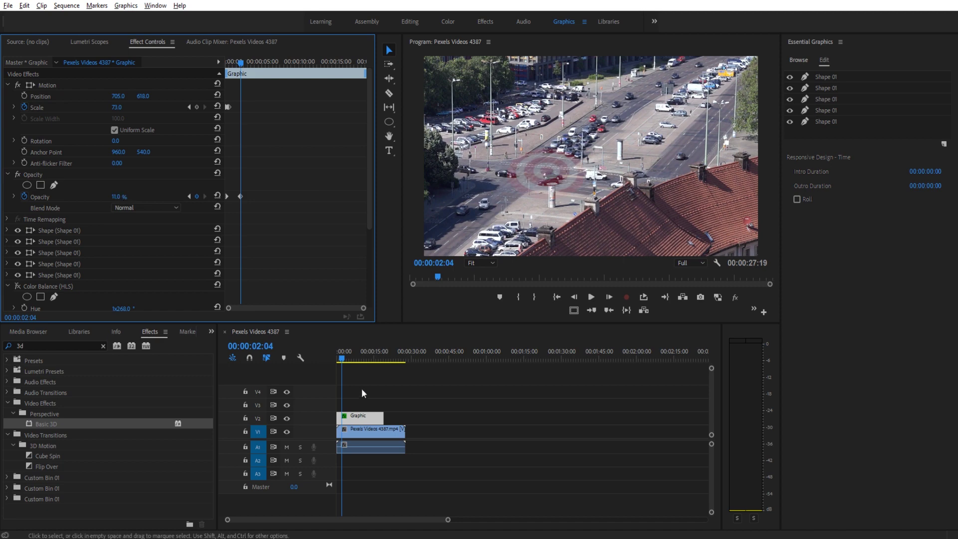
- Replay the opening seconds of the sequence to check the faded target graphic
{"action": "left_click_drag", "start_coordinate": [342, 356], "coordinate": [328, 349]}
{"action": "key", "text": "space"}
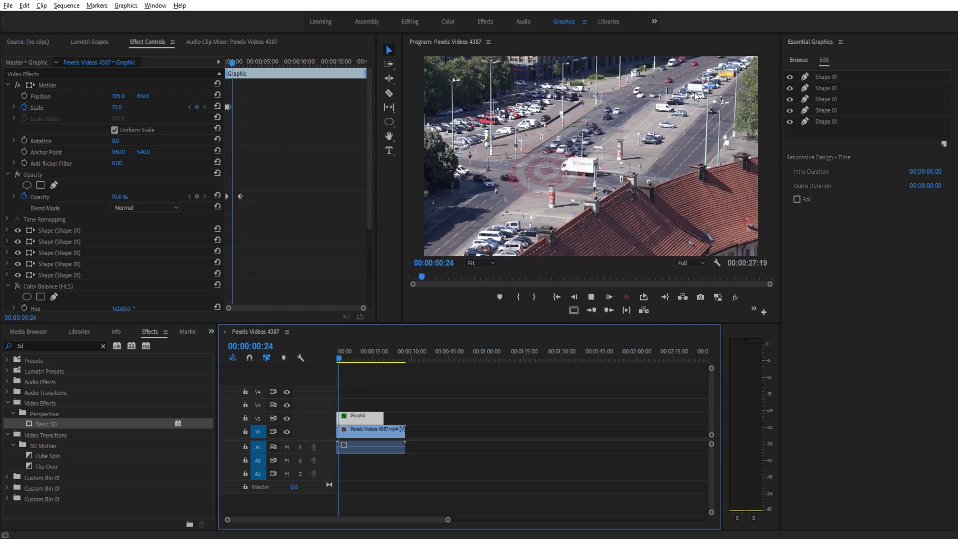
{"action": "key", "text": "space"}
{"action": "key", "text": "space"}
{"action": "key", "text": "space"}
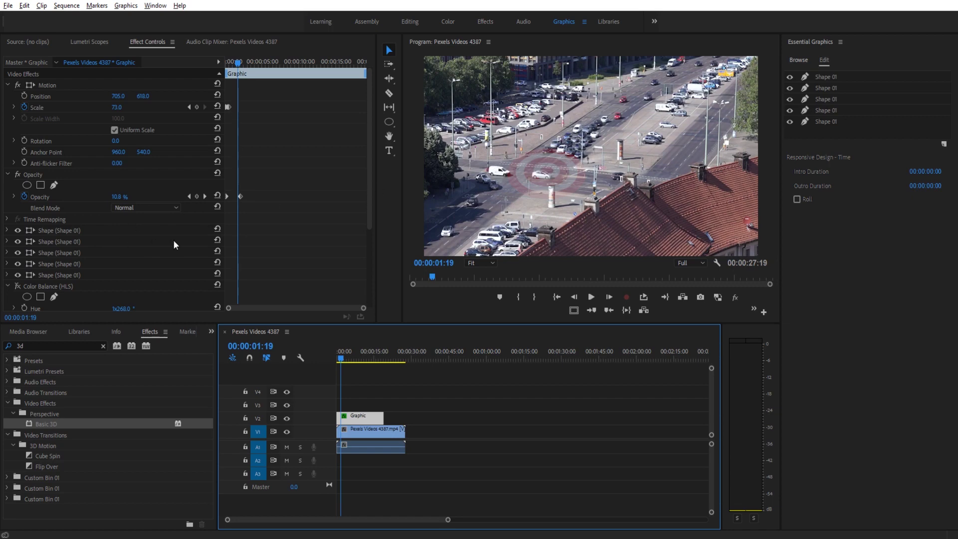
- Turn the target graphic's Color Balance (HLS) effect off and back on to compare its color, and deselect the graphic
{"action": "scroll", "coordinate": [172, 244], "scroll_direction": "down", "scroll_amount": 2}
{"action": "left_click", "coordinate": [18, 244]}
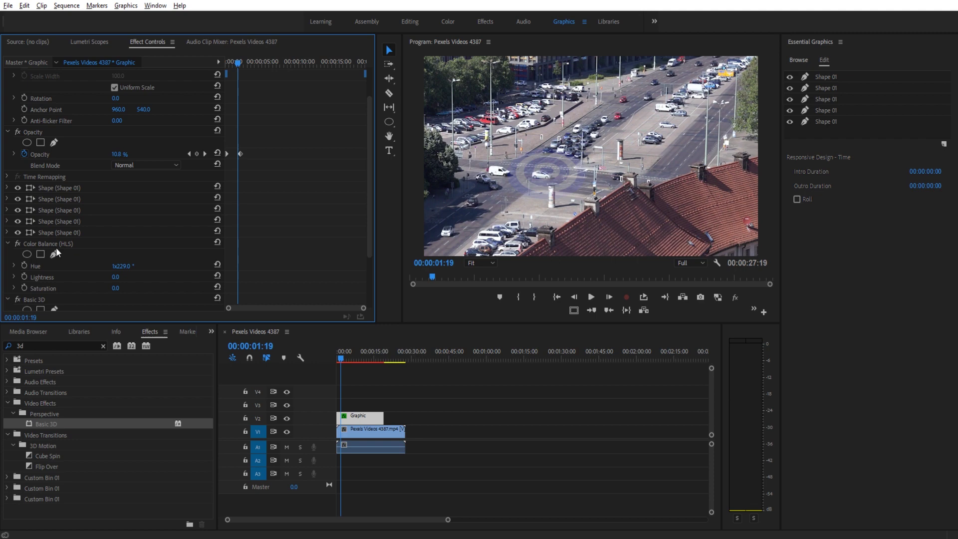
{"action": "left_click", "coordinate": [17, 244]}
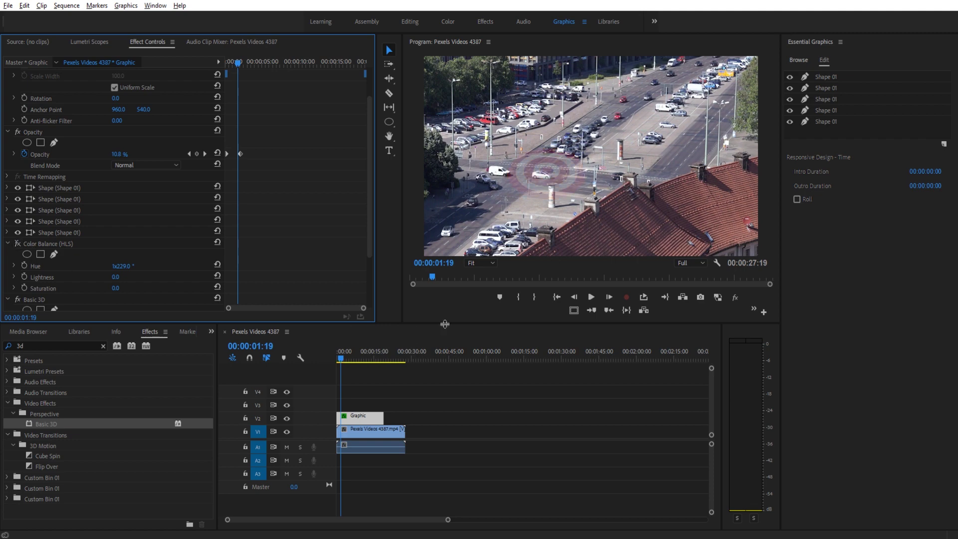
{"action": "left_click", "coordinate": [508, 415]}
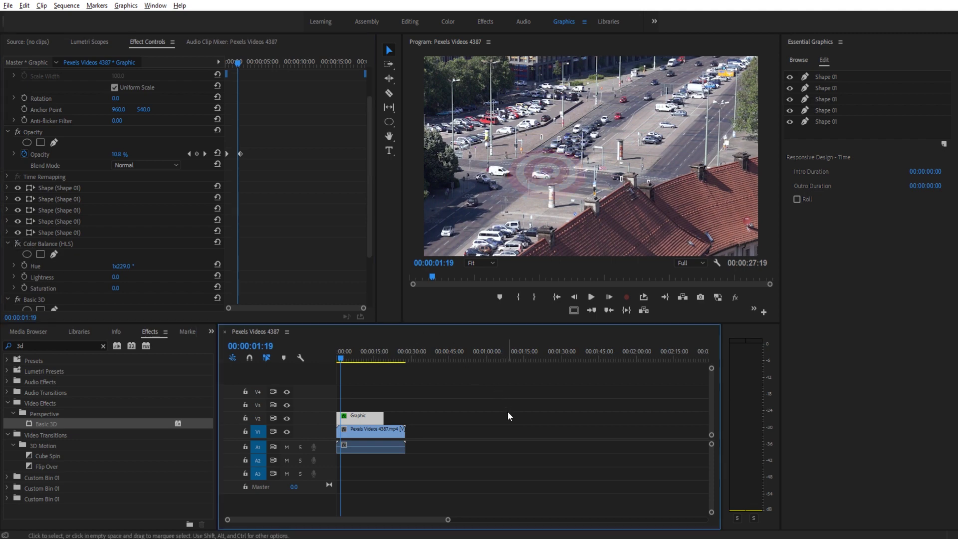
- Turn off the Basic 3D effect on the target graphic to show it without the perspective tilt
{"action": "left_click", "coordinate": [368, 415]}
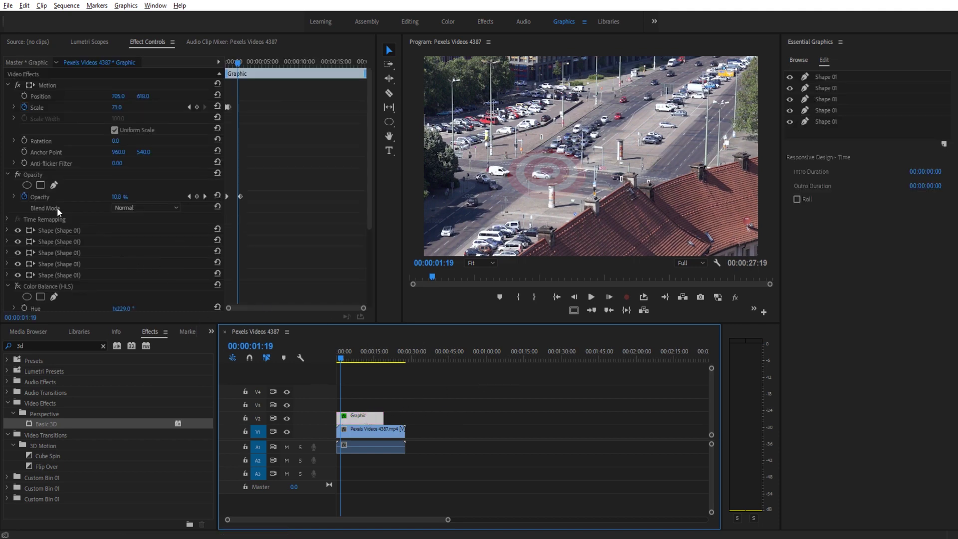
{"action": "left_click_drag", "start_coordinate": [46, 423], "coordinate": [164, 285]}
{"action": "scroll", "coordinate": [72, 249], "scroll_direction": "down", "scroll_amount": 5}
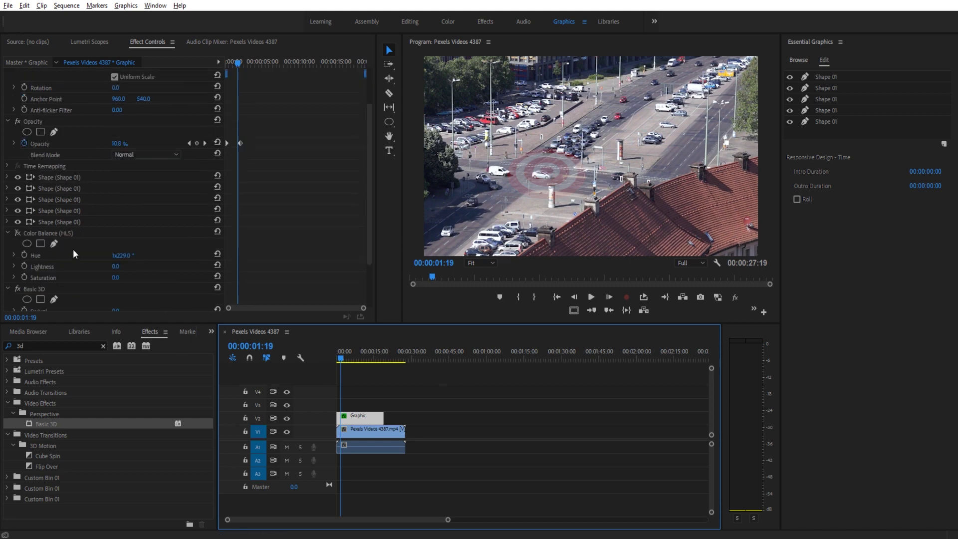
{"action": "left_click", "coordinate": [19, 278]}
- Delete the existing target graphic from track V2
{"action": "left_click", "coordinate": [362, 416]}
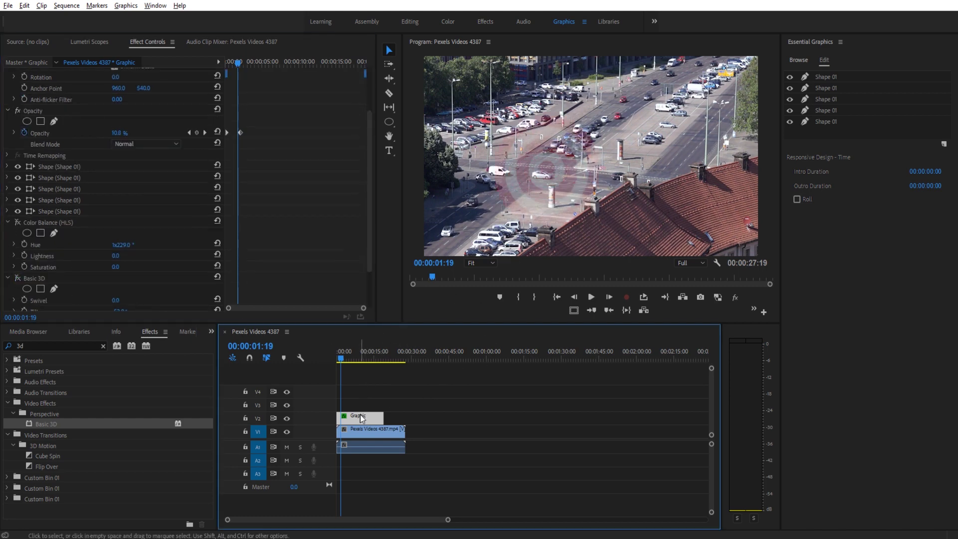
{"action": "key", "text": "Delete"}
{"action": "key", "text": "Delete"}
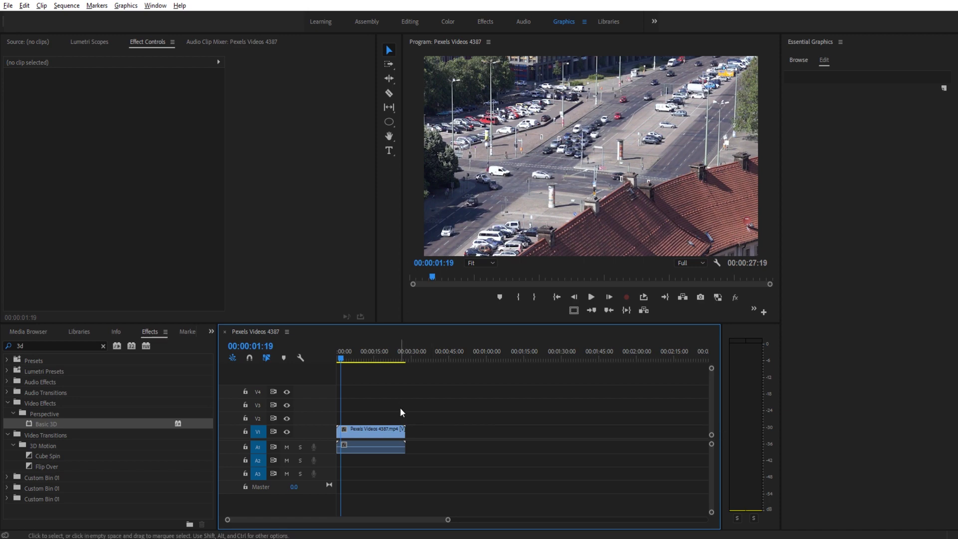
- Draw a large white circle with the Ellipse tool and resize and place it over the middle of the video frame
{"action": "left_click", "coordinate": [385, 123]}
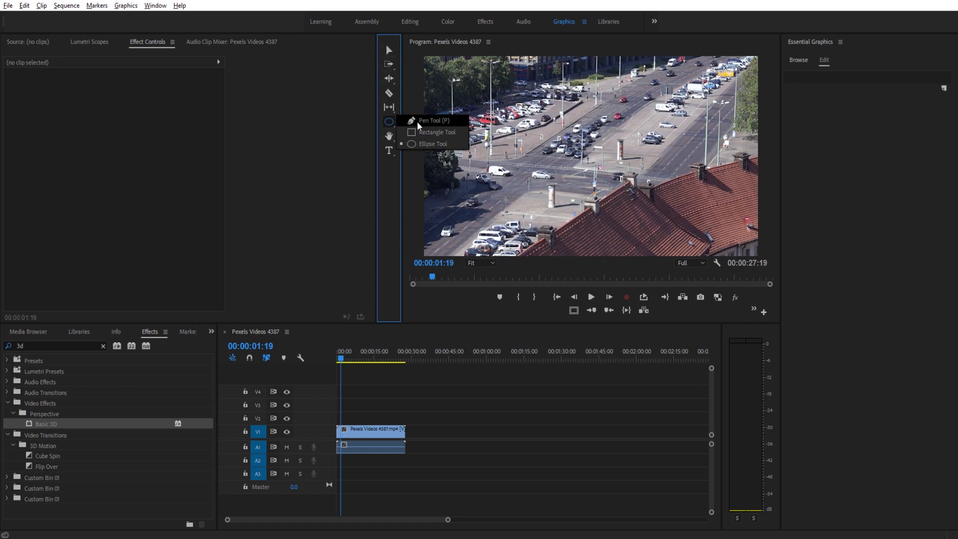
{"action": "left_click", "coordinate": [388, 122]}
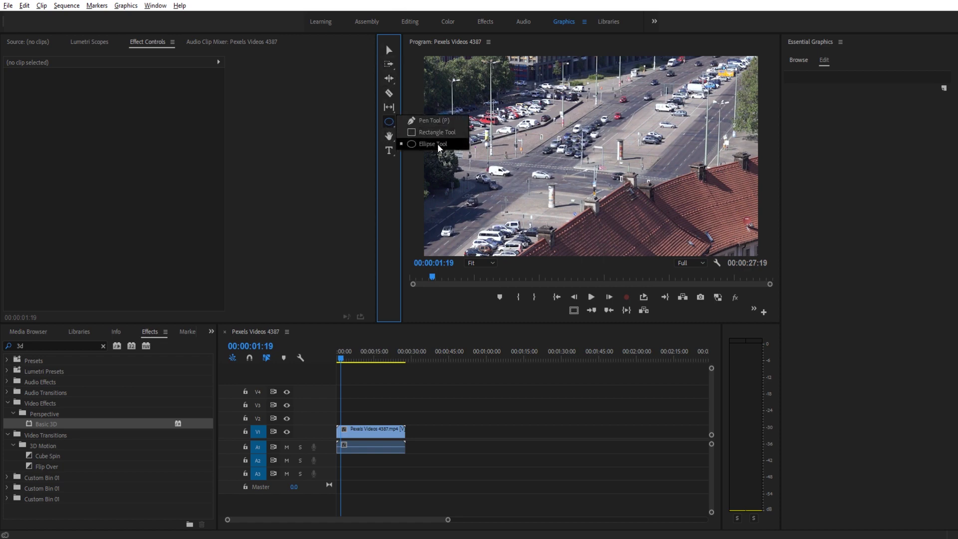
{"action": "left_click", "coordinate": [420, 143]}
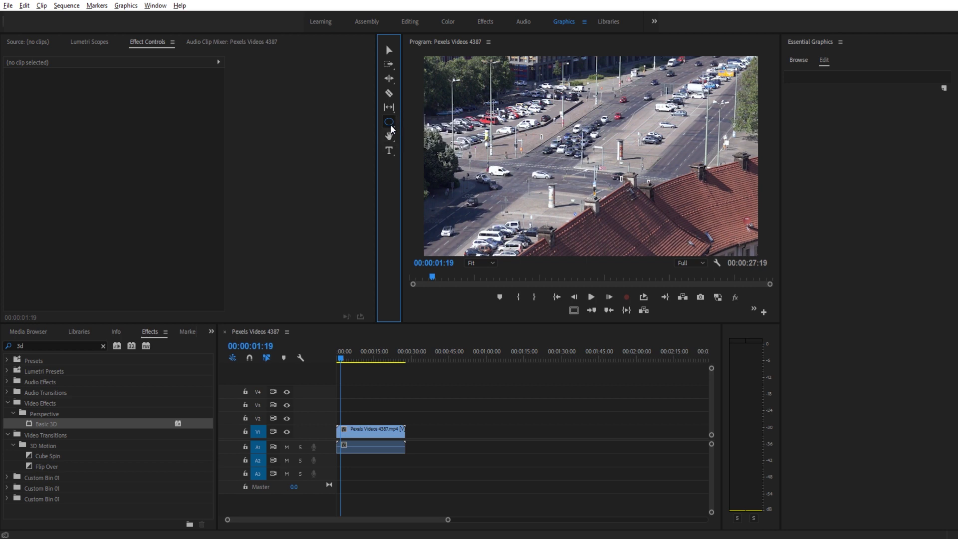
{"action": "left_click", "coordinate": [389, 122]}
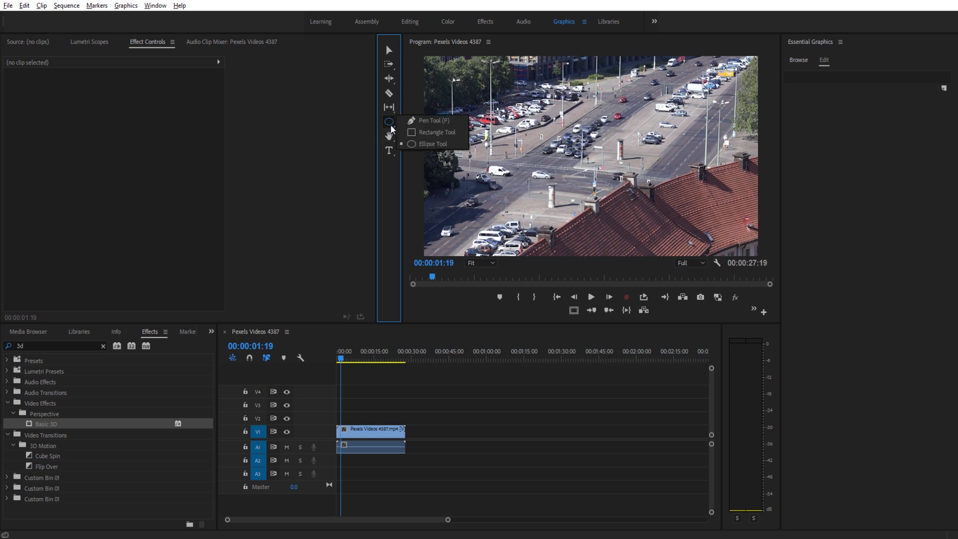
{"action": "left_click", "coordinate": [433, 143]}
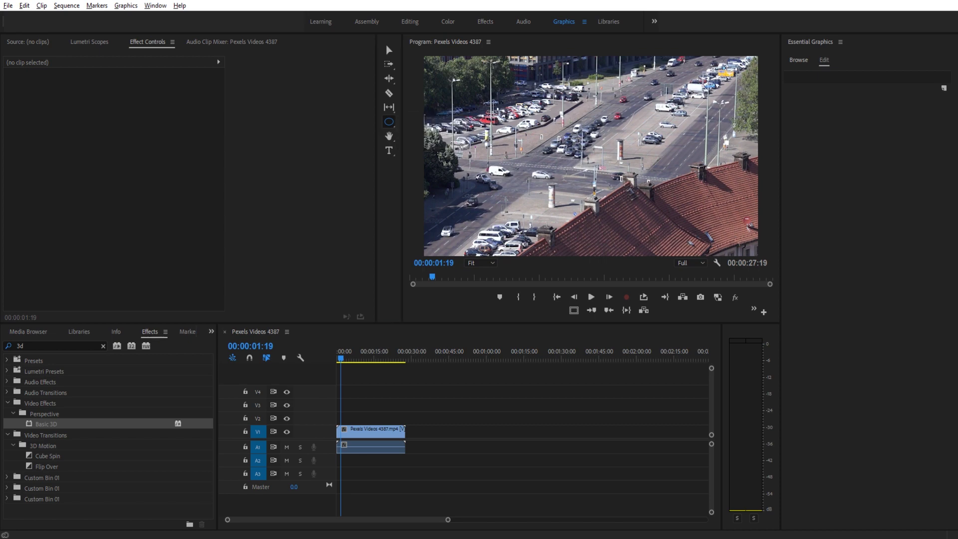
{"action": "left_click_drag", "start_coordinate": [544, 107], "coordinate": [558, 125]}
{"action": "left_click", "coordinate": [389, 49]}
{"action": "left_click_drag", "start_coordinate": [603, 183], "coordinate": [645, 225]}
{"action": "left_click_drag", "start_coordinate": [591, 146], "coordinate": [614, 156]}
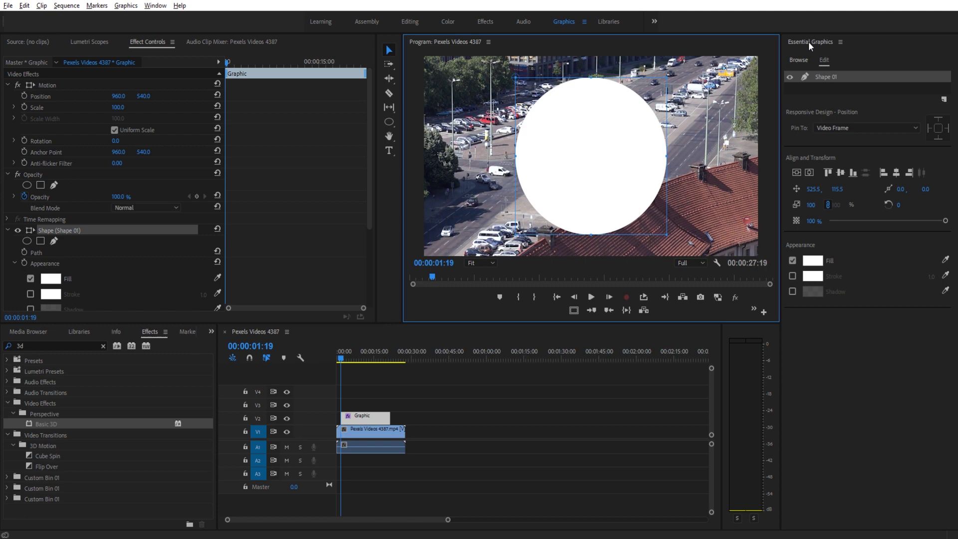
- Center the circle in the frame and move its anchor point to its middle, at 434, 424 with position 960, 540
{"action": "left_click", "coordinate": [826, 76]}
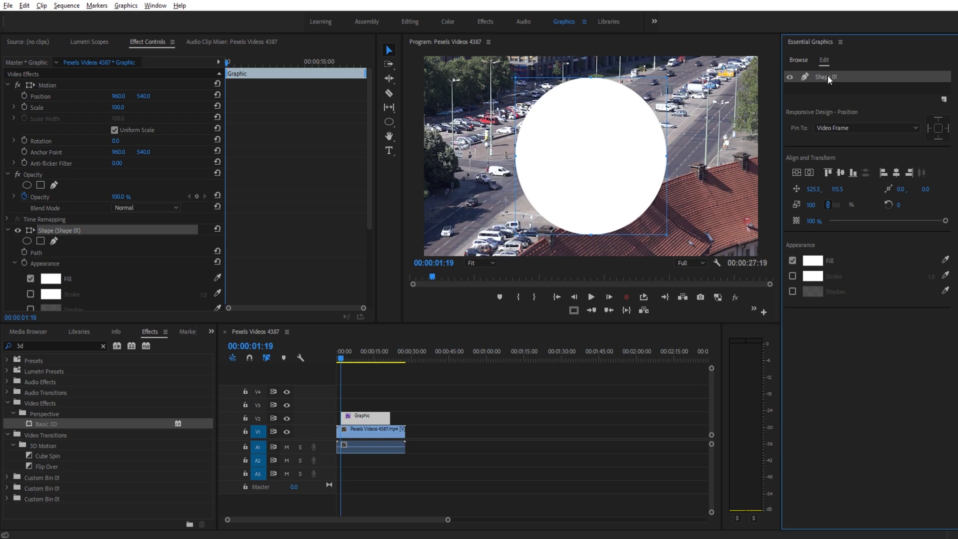
{"action": "left_click", "coordinate": [804, 171]}
{"action": "left_click_drag", "start_coordinate": [517, 79], "coordinate": [590, 156]}
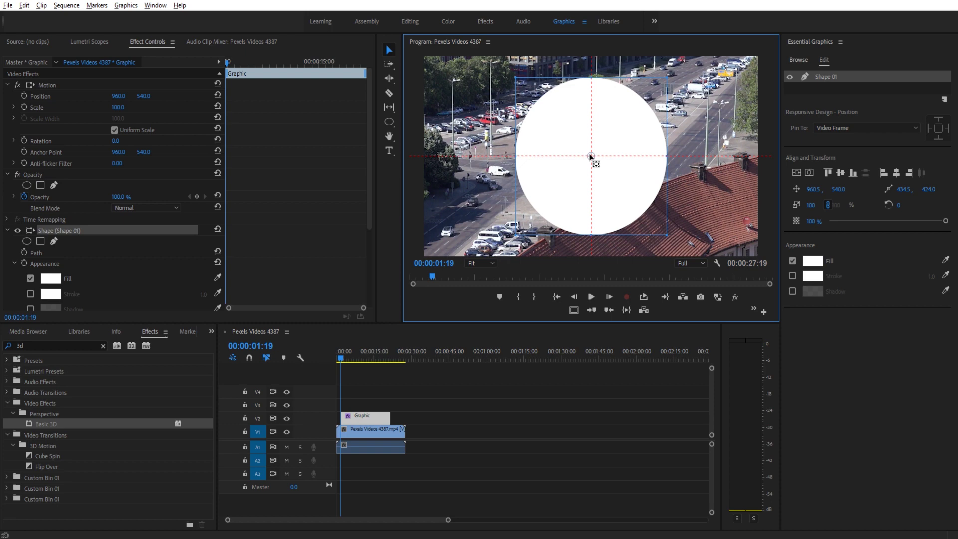
{"action": "left_click_drag", "start_coordinate": [590, 156], "coordinate": [589, 158]}
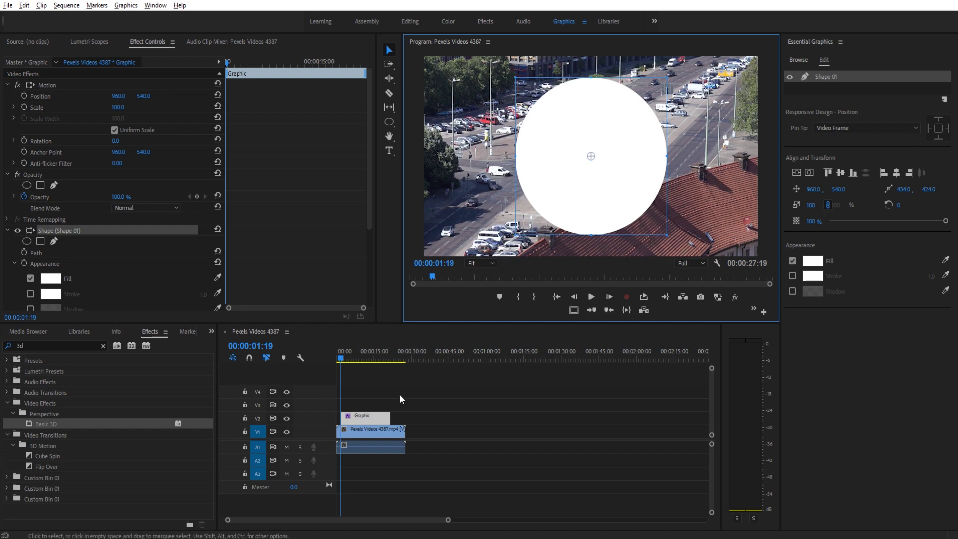
- Rename the circle's shape layer as "Outer layer"
{"action": "right_click", "coordinate": [819, 79]}
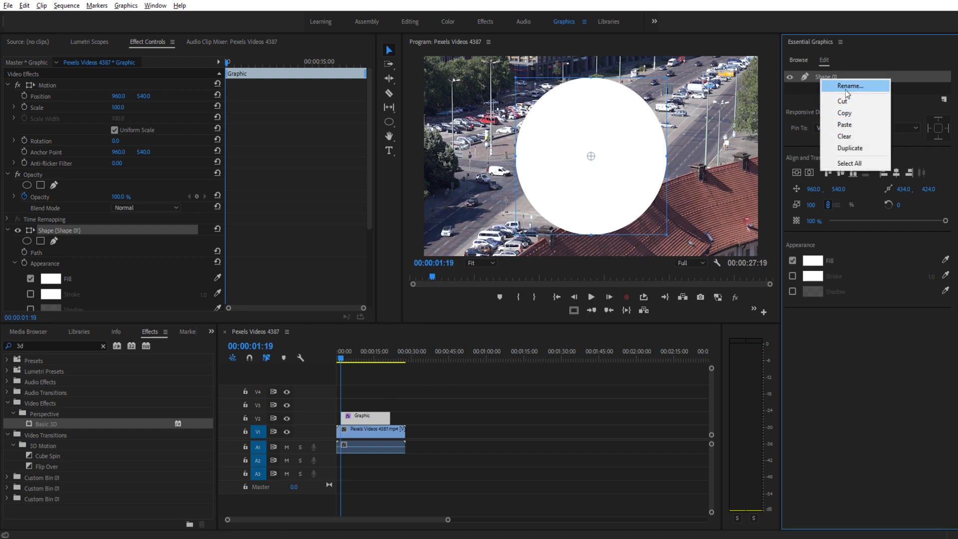
{"action": "left_click", "coordinate": [839, 85]}
{"action": "type", "text": "Oit"}
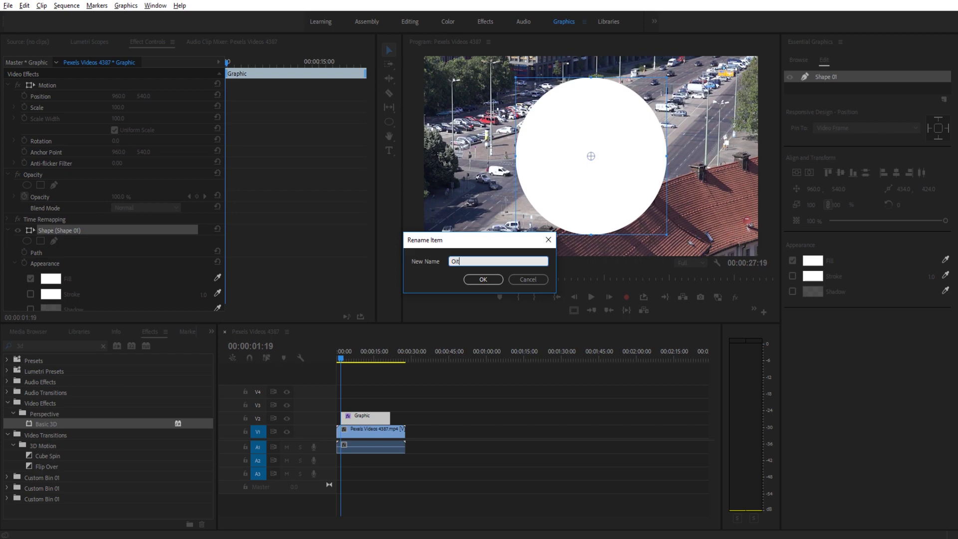
{"action": "type", "text": "utle"}
{"action": "key", "text": "BackSpace"}
{"action": "key", "text": "BackSpace"}
{"action": "type", "text": "er lay"}
{"action": "key", "text": "Return"}
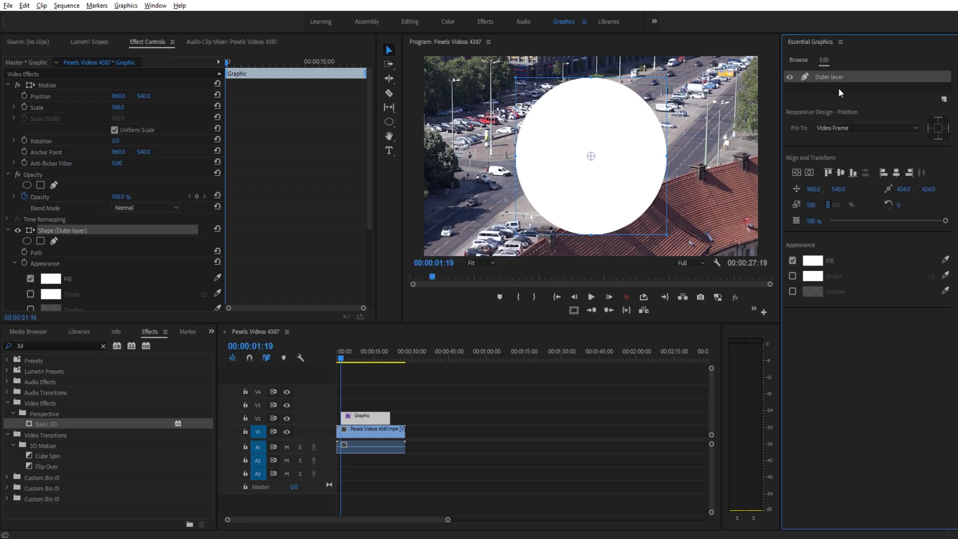
- Change the fill color of the Outer layer circle to bright red
{"action": "left_click", "coordinate": [812, 260]}
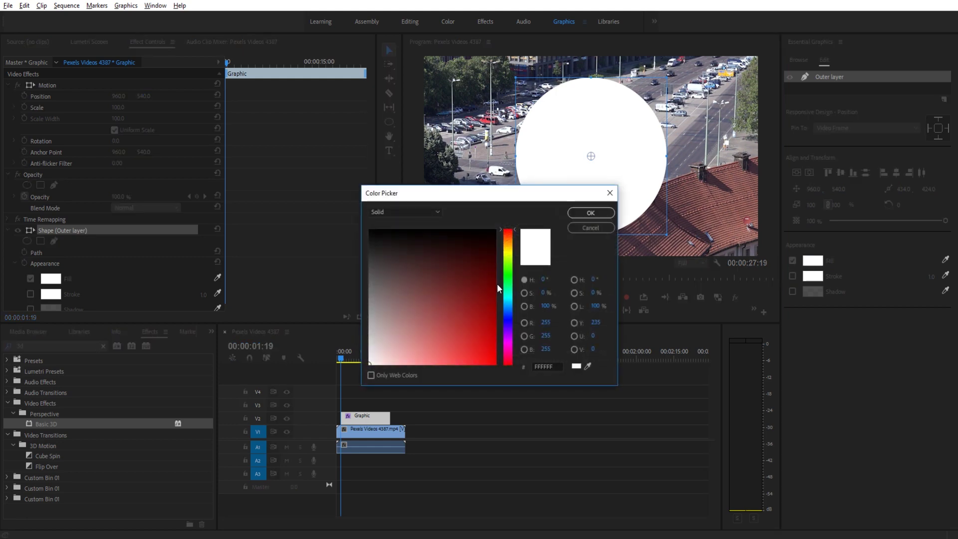
{"action": "left_click_drag", "start_coordinate": [502, 265], "coordinate": [501, 372]}
{"action": "left_click_drag", "start_coordinate": [483, 341], "coordinate": [489, 362]}
{"action": "left_click", "coordinate": [589, 213]}
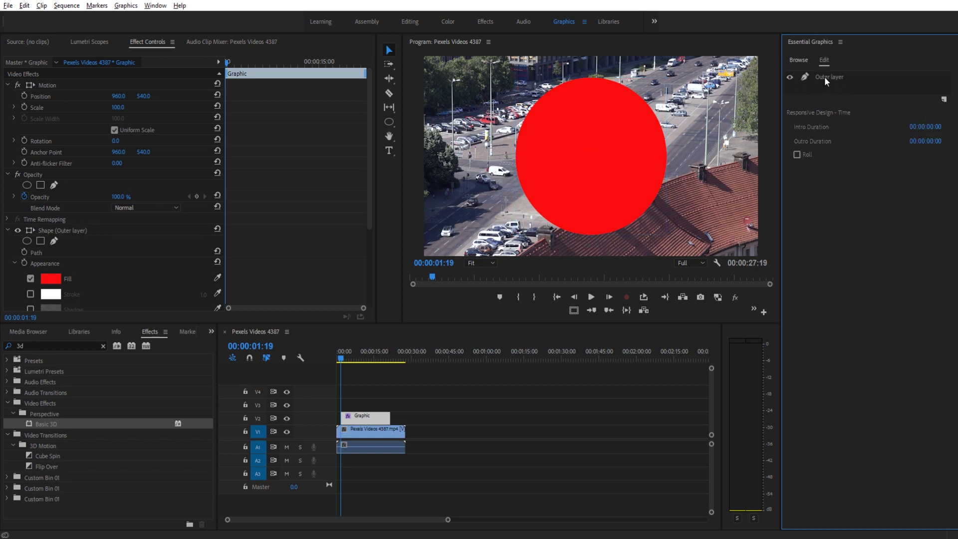
- Paste a copy of the Outer layer circle and rename the upper copy as "2nd Layer"
{"action": "key", "text": "ctrl+v"}
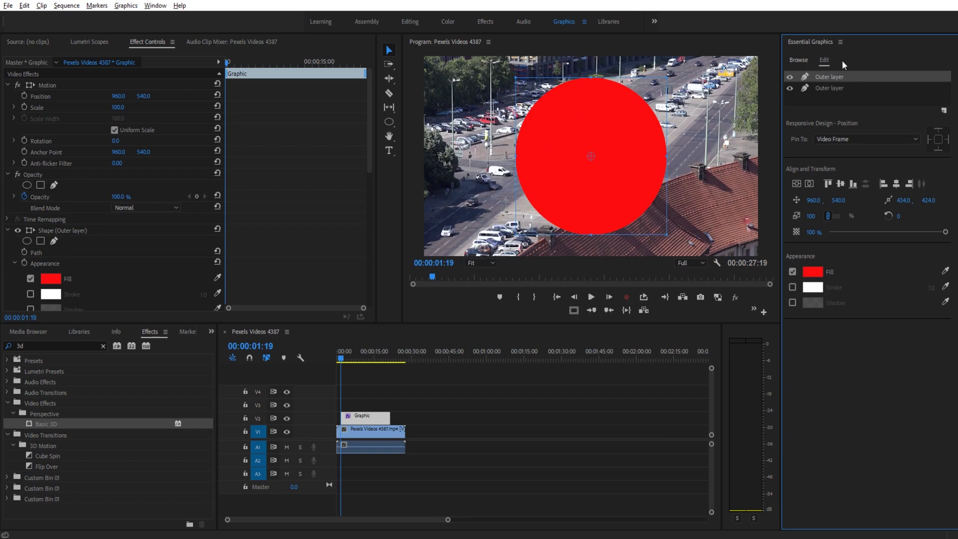
{"action": "right_click", "coordinate": [829, 78]}
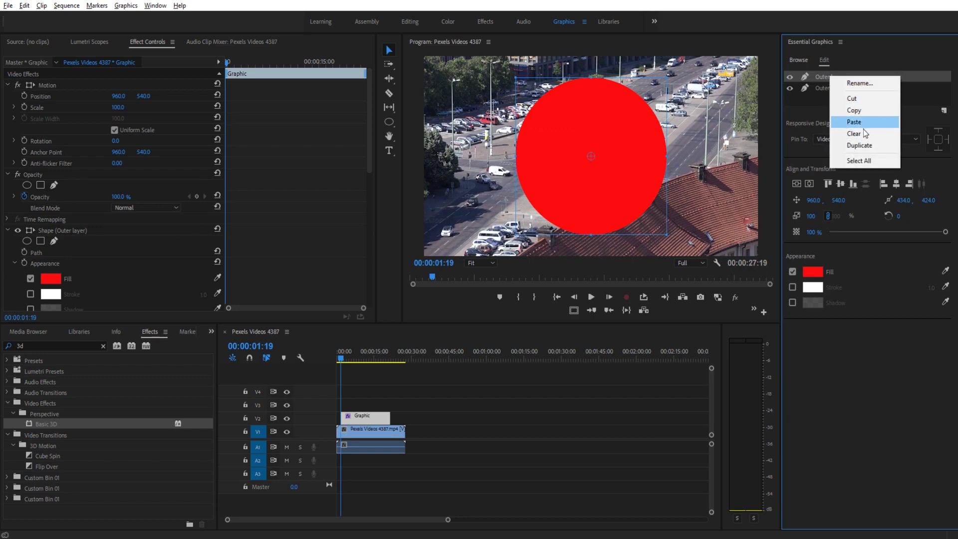
{"action": "left_click", "coordinate": [856, 83]}
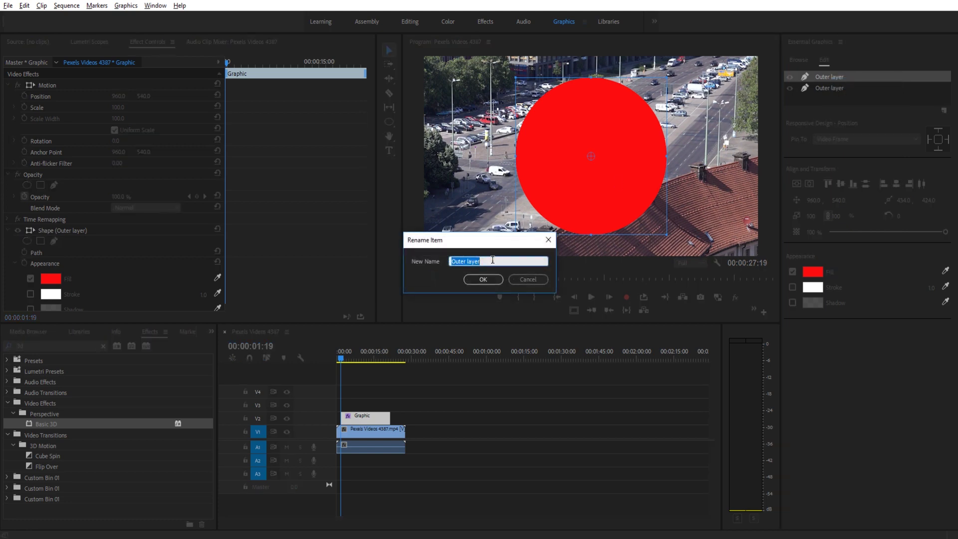
{"action": "type", "text": "2nd Layer"}
{"action": "key", "text": "Return"}
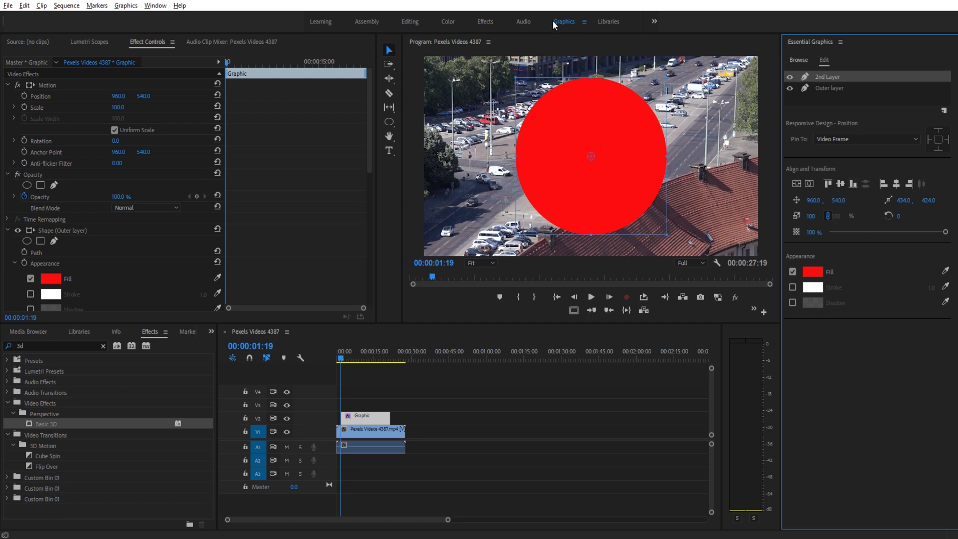
- Collapse the Outer layer shape's properties in the effect settings to reach those of the 2nd Layer
{"action": "left_click", "coordinate": [156, 44]}
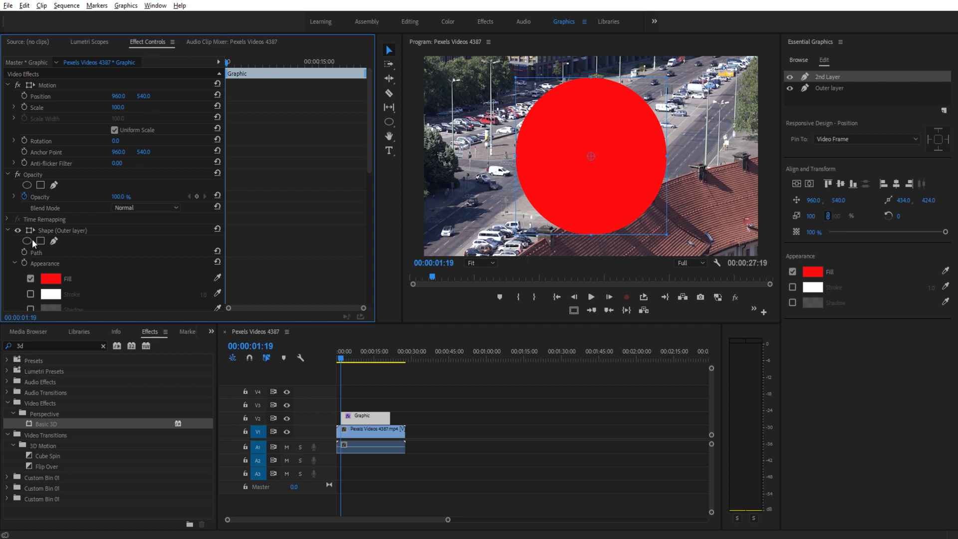
{"action": "scroll", "coordinate": [51, 231], "scroll_direction": "down", "scroll_amount": 2}
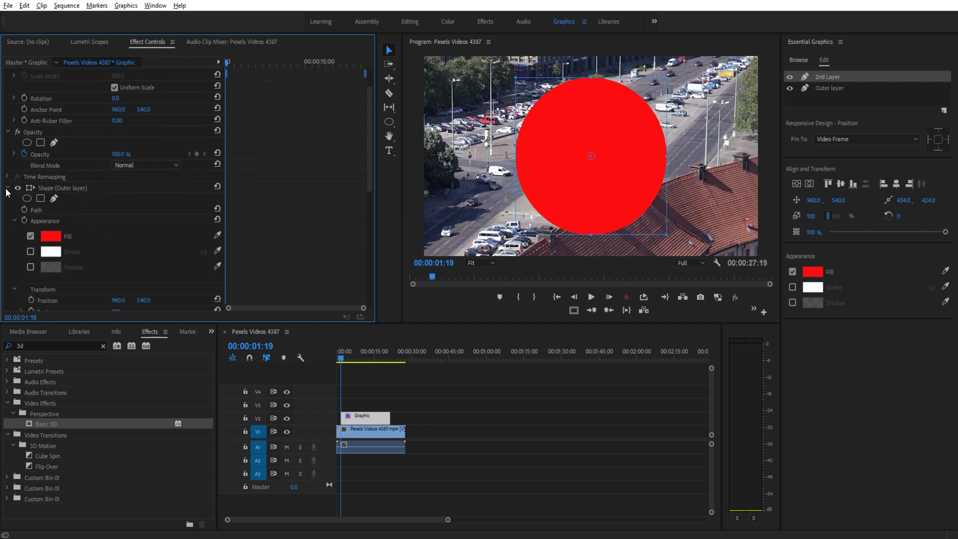
{"action": "left_click", "coordinate": [7, 188]}
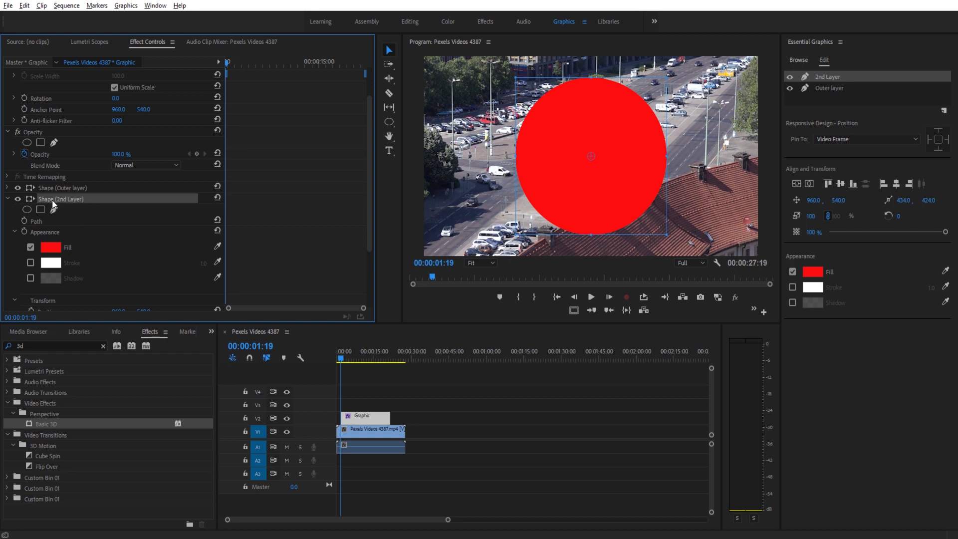
- Change the fill color of the 2nd Layer circle to white
{"action": "scroll", "coordinate": [100, 210], "scroll_direction": "down", "scroll_amount": 1}
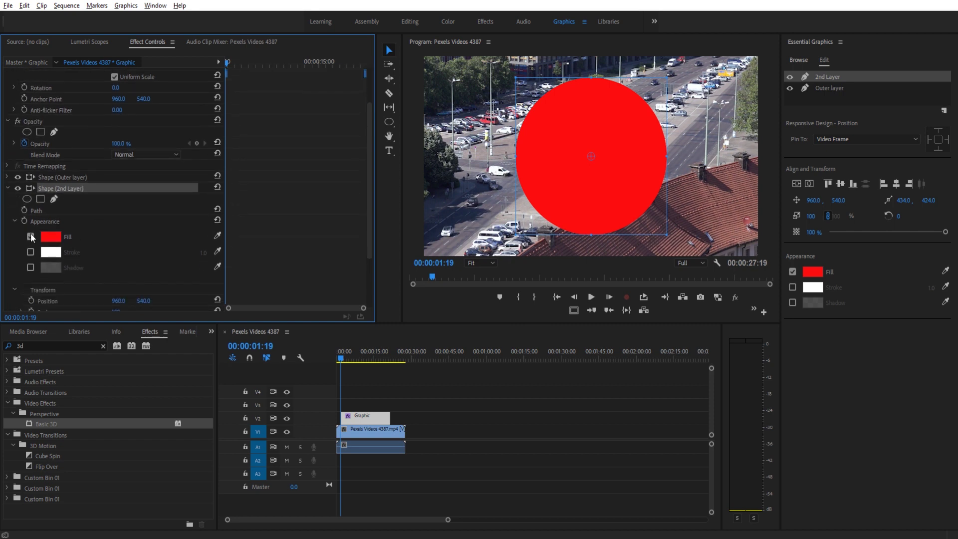
{"action": "scroll", "coordinate": [118, 208], "scroll_direction": "down", "scroll_amount": 2}
{"action": "left_click", "coordinate": [55, 185]}
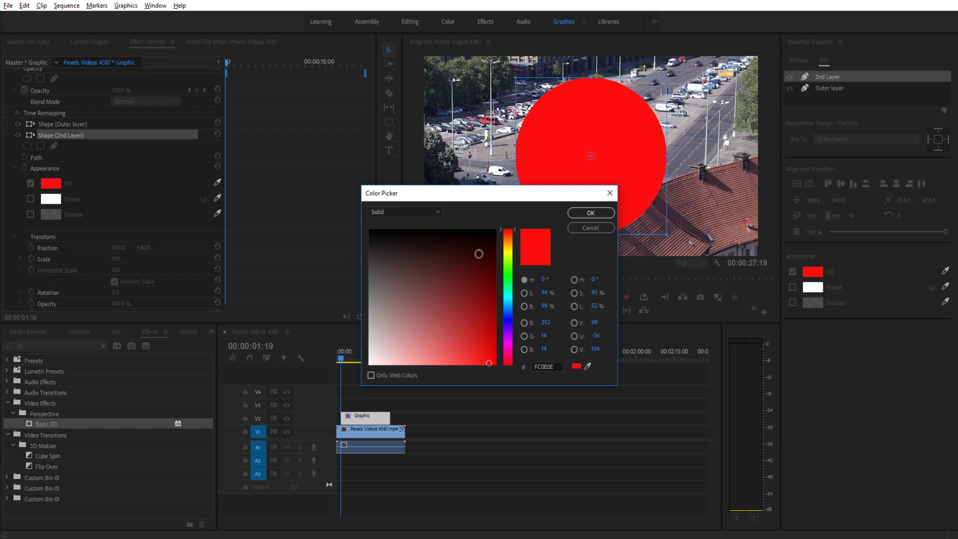
{"action": "left_click", "coordinate": [411, 334]}
{"action": "left_click_drag", "start_coordinate": [411, 334], "coordinate": [335, 388]}
{"action": "left_click", "coordinate": [585, 215]}
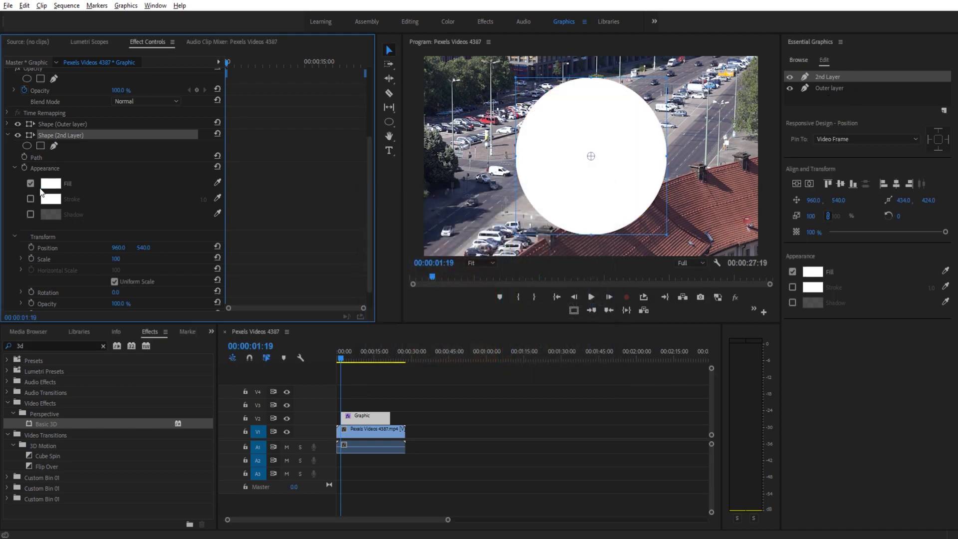
- Scale the white 2nd Layer circle down to 82 so the red outer layer forms a ring around it
{"action": "scroll", "coordinate": [130, 187], "scroll_direction": "down", "scroll_amount": 1}
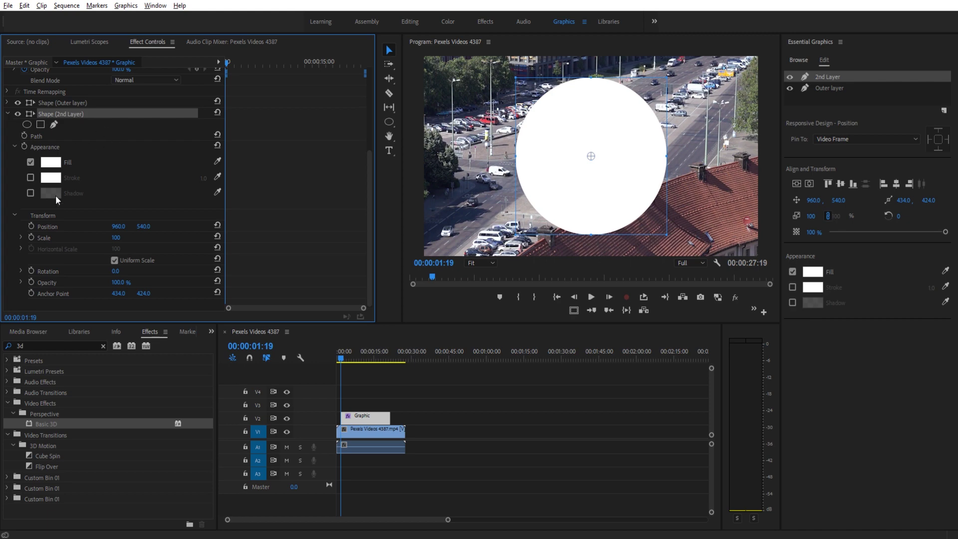
{"action": "left_click", "coordinate": [45, 211]}
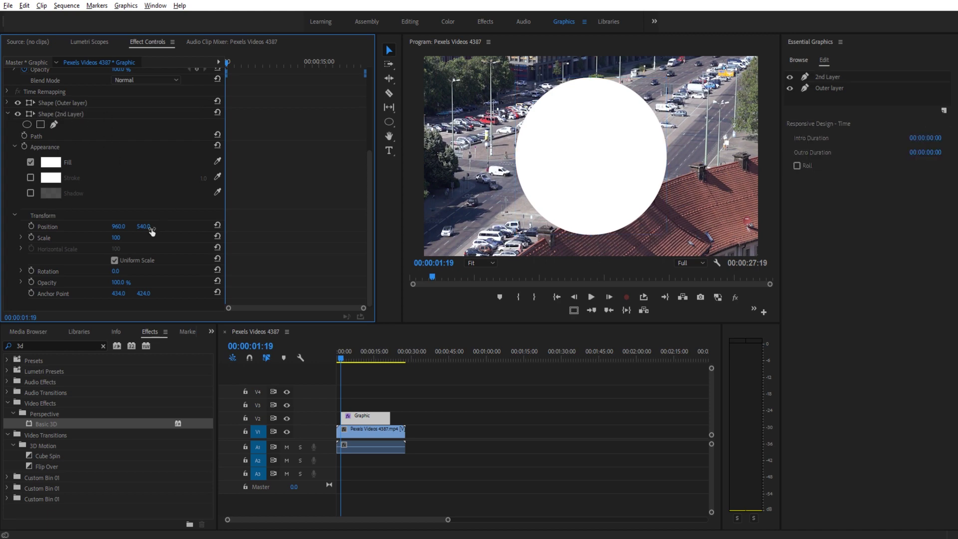
{"action": "left_click_drag", "start_coordinate": [115, 243], "coordinate": [105, 243]}
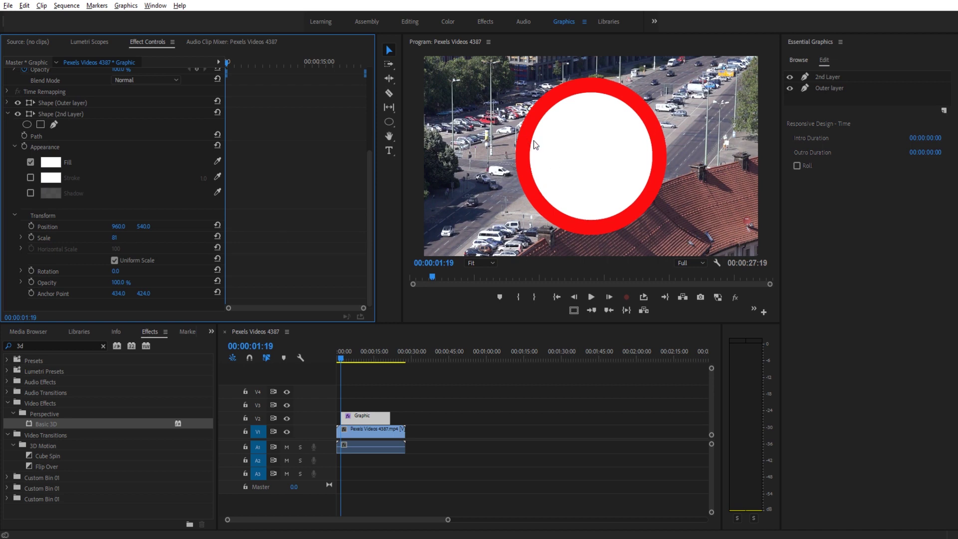
{"action": "left_click_drag", "start_coordinate": [115, 239], "coordinate": [123, 239]}
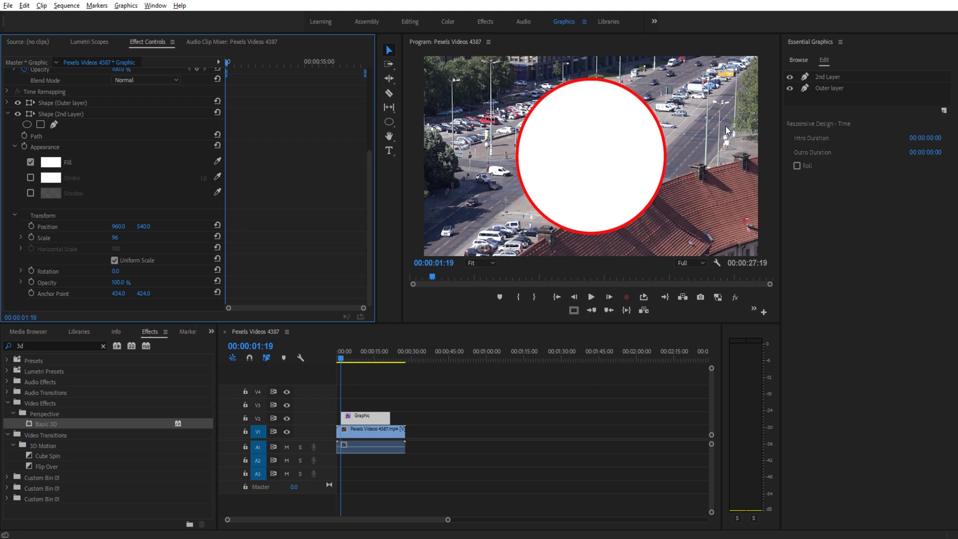
{"action": "mouse_move", "coordinate": [116, 240]}
{"action": "left_mouse_down"}
{"action": "mouse_move", "coordinate": [101, 239]}
{"action": "mouse_move", "coordinate": [124, 238]}
{"action": "left_mouse_up"}
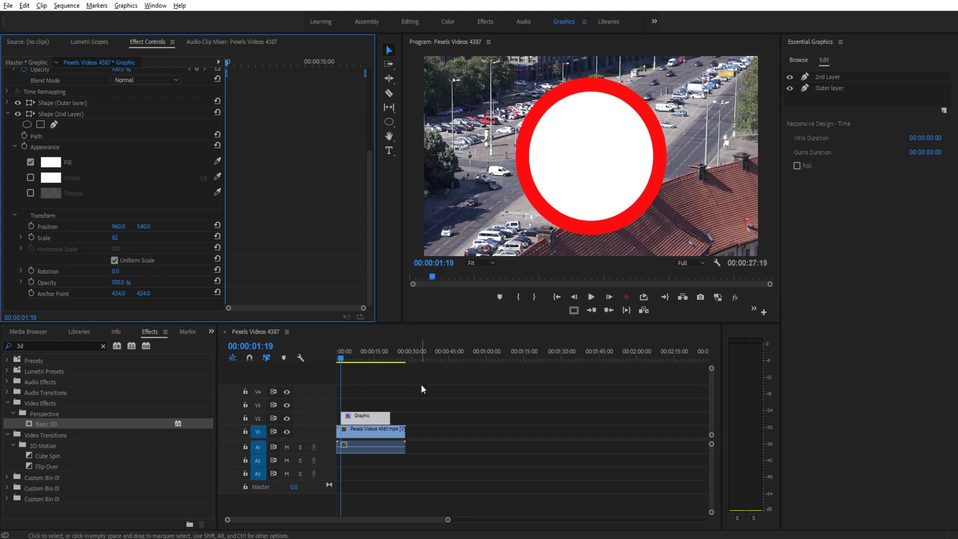
{"action": "left_click", "coordinate": [572, 395]}
- Duplicate the 2nd Layer shape in the graphic and rename the upper copy as "3rd Layer"
{"action": "left_click", "coordinate": [369, 417]}
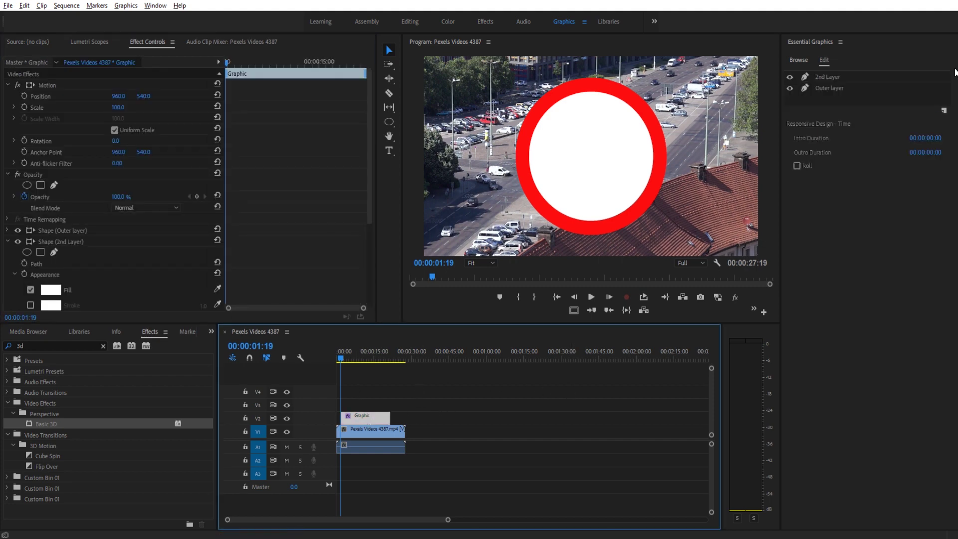
{"action": "left_click", "coordinate": [847, 77]}
{"action": "right_click", "coordinate": [847, 77]}
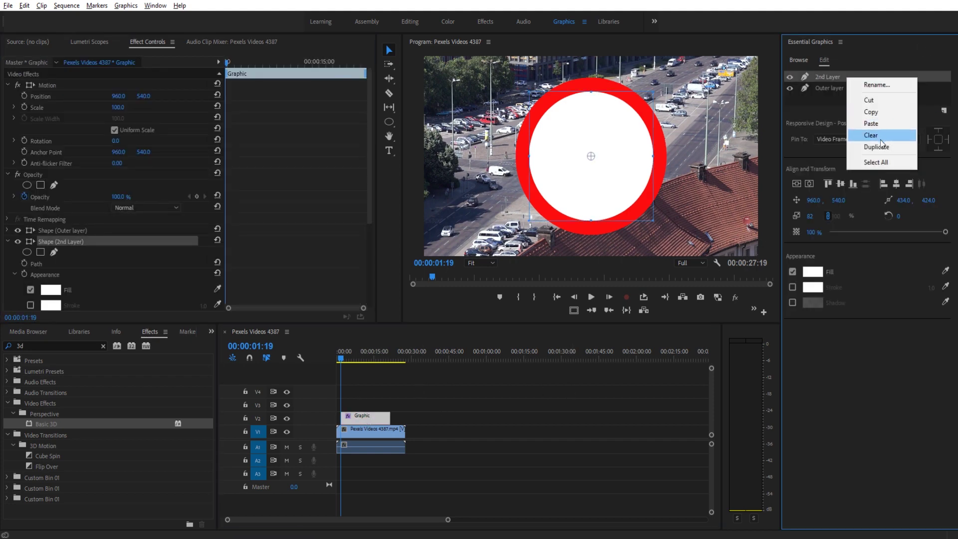
{"action": "left_click", "coordinate": [879, 144]}
{"action": "right_click", "coordinate": [828, 77]}
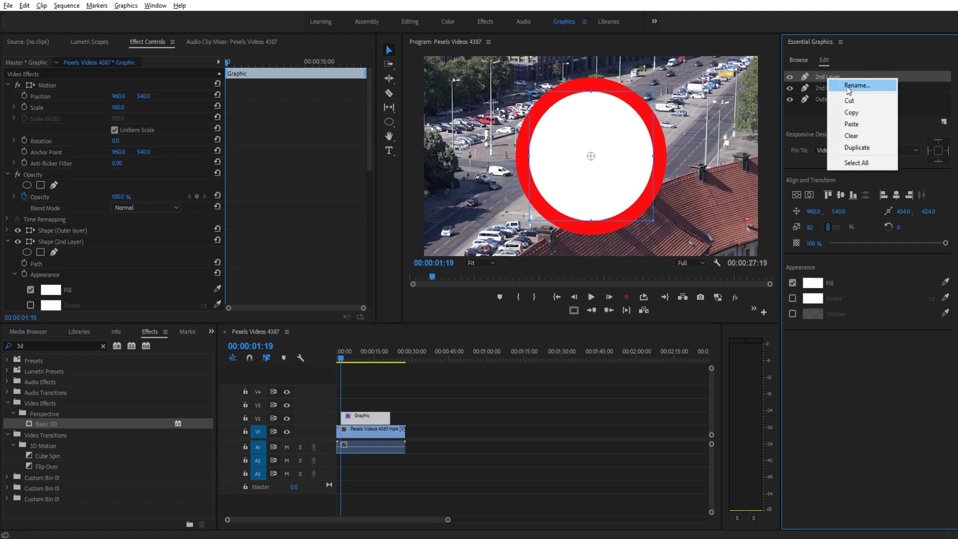
{"action": "left_click", "coordinate": [849, 84]}
{"action": "left_click_drag", "start_coordinate": [462, 260], "coordinate": [442, 260]}
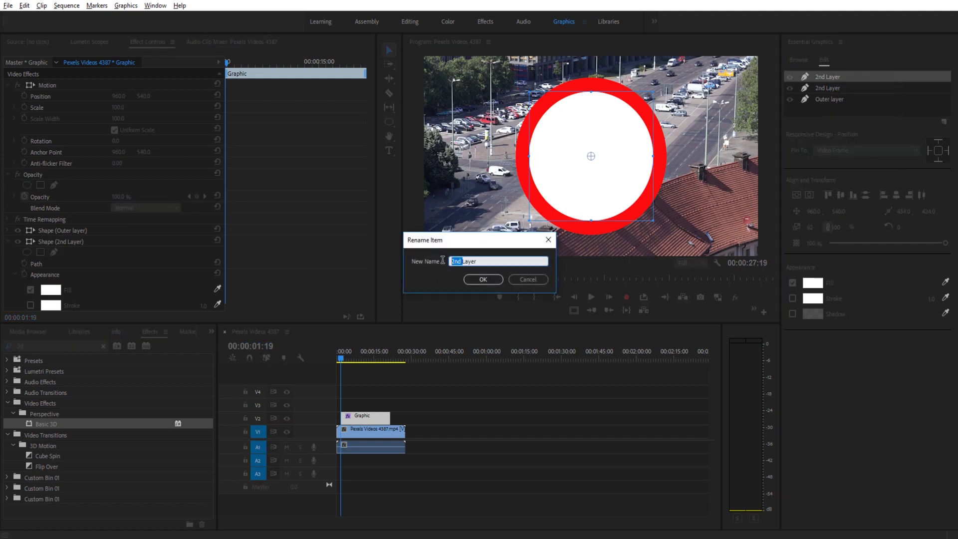
{"action": "type", "text": "3rd"}
{"action": "left_click", "coordinate": [483, 278]}
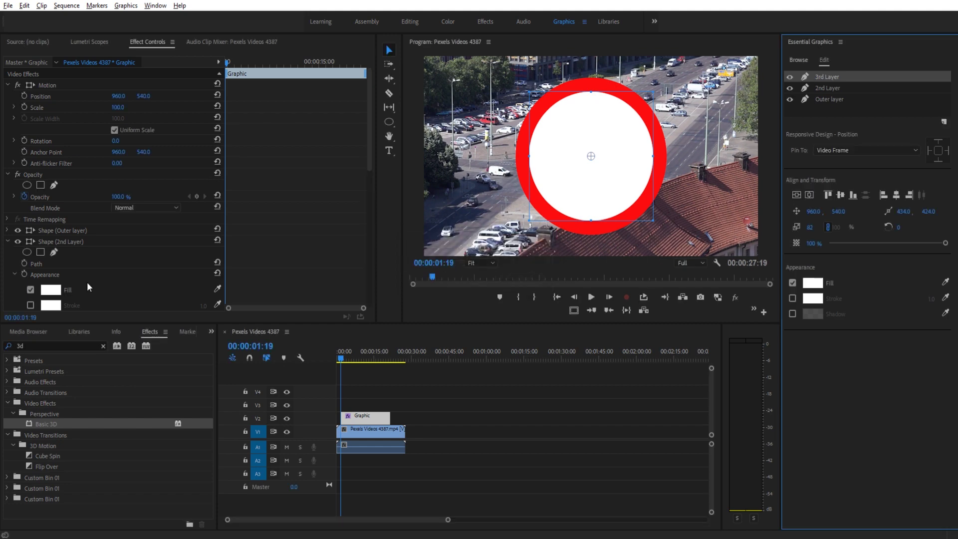
- Change the 3rd Layer circle's fill to the red sampled from the outer ring with the eyedropper
{"action": "left_click", "coordinate": [8, 243]}
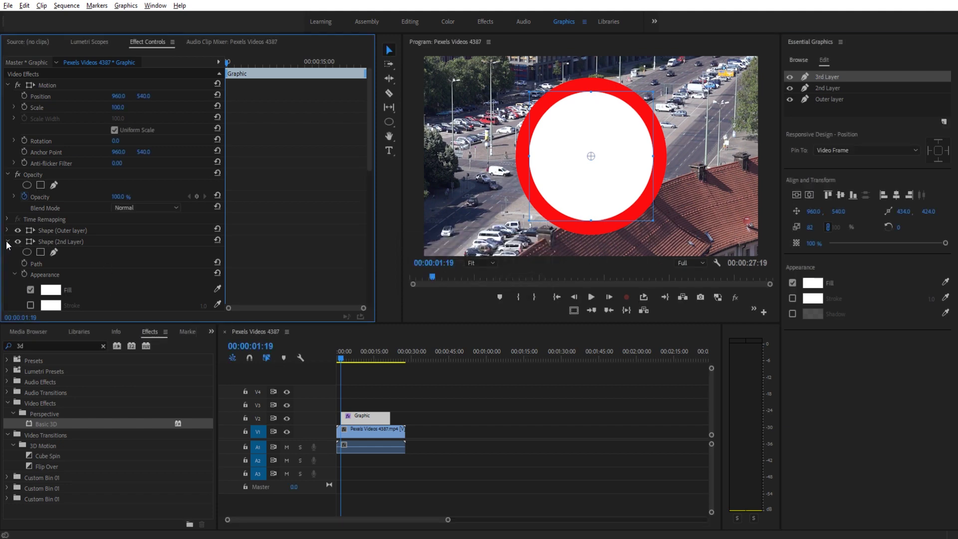
{"action": "left_click", "coordinate": [8, 243]}
{"action": "scroll", "coordinate": [116, 269], "scroll_direction": "down", "scroll_amount": 4}
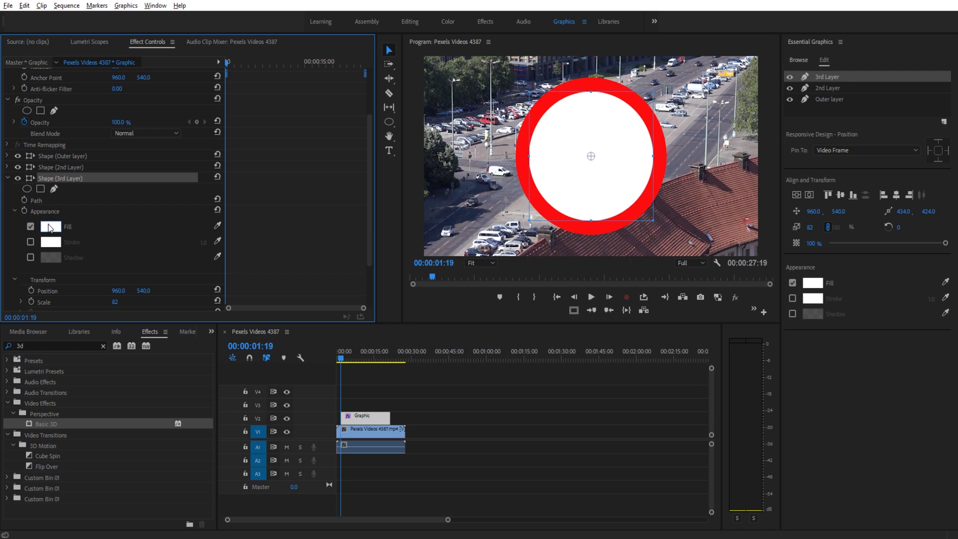
{"action": "left_click", "coordinate": [50, 228]}
{"action": "left_click", "coordinate": [604, 231]}
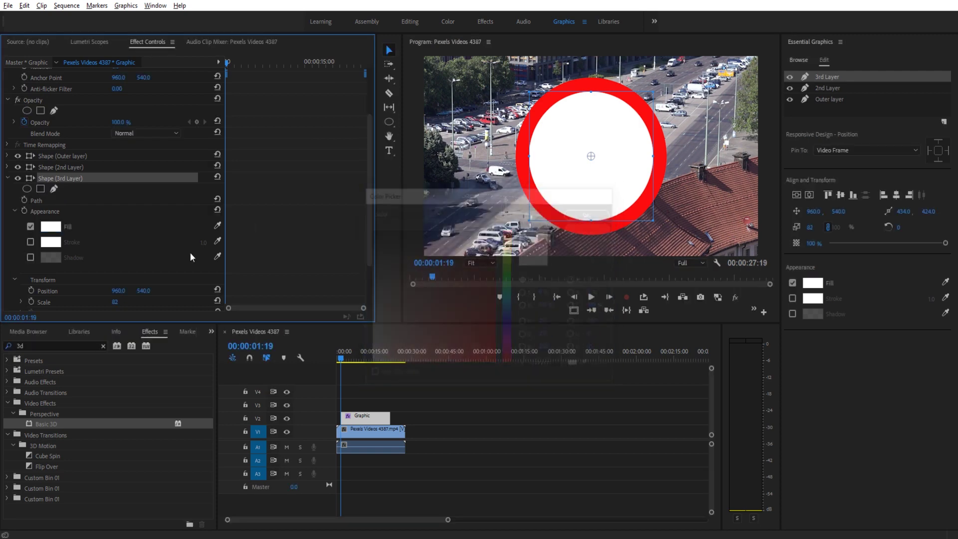
{"action": "left_click", "coordinate": [222, 223]}
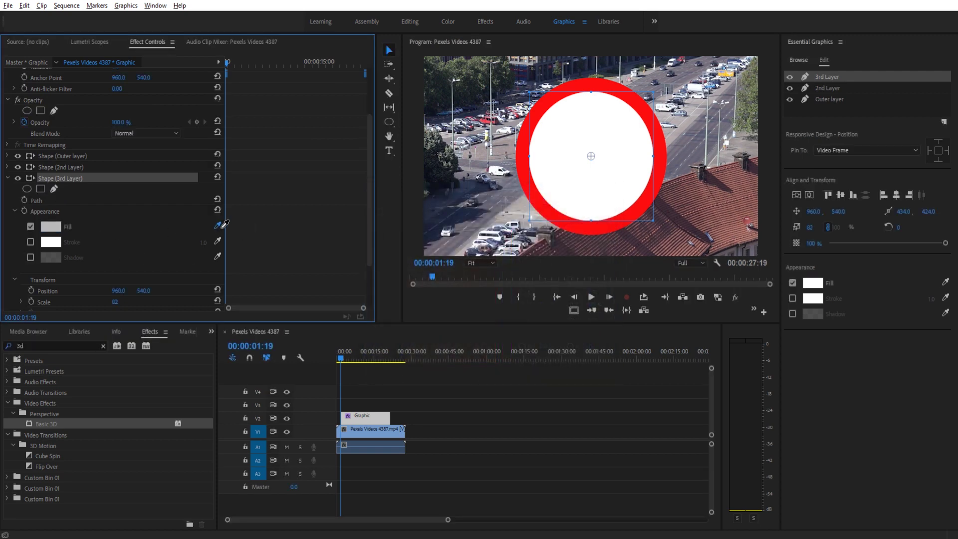
{"action": "left_click", "coordinate": [556, 94]}
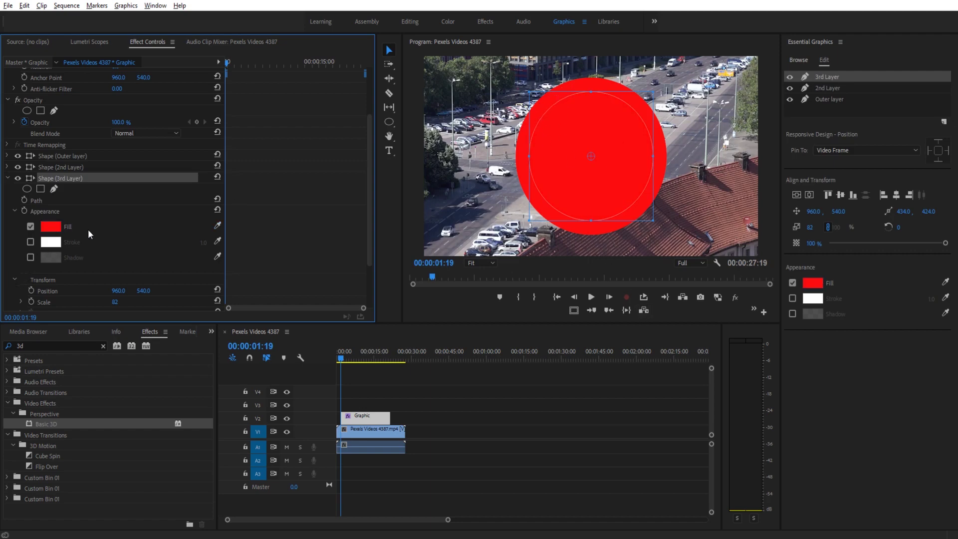
{"action": "left_click", "coordinate": [44, 227]}
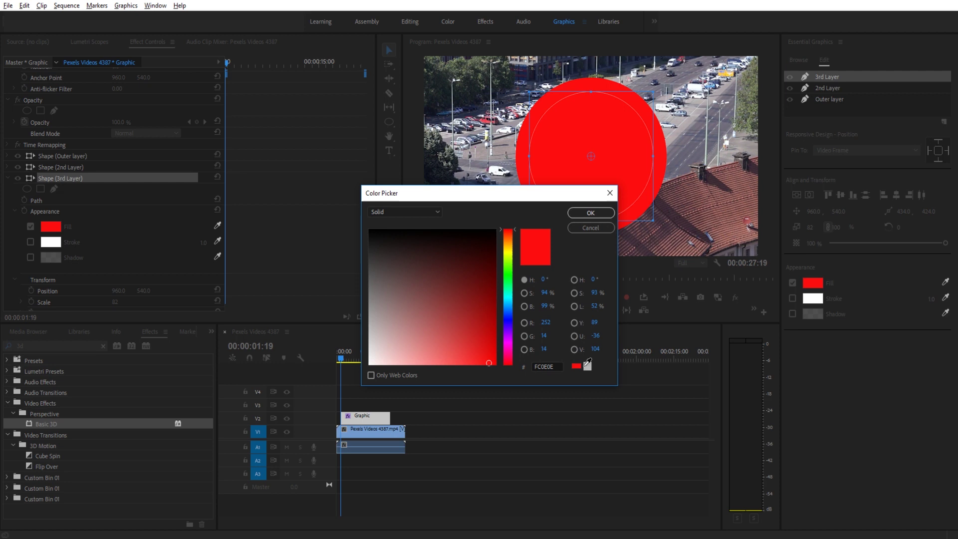
{"action": "left_click", "coordinate": [590, 214]}
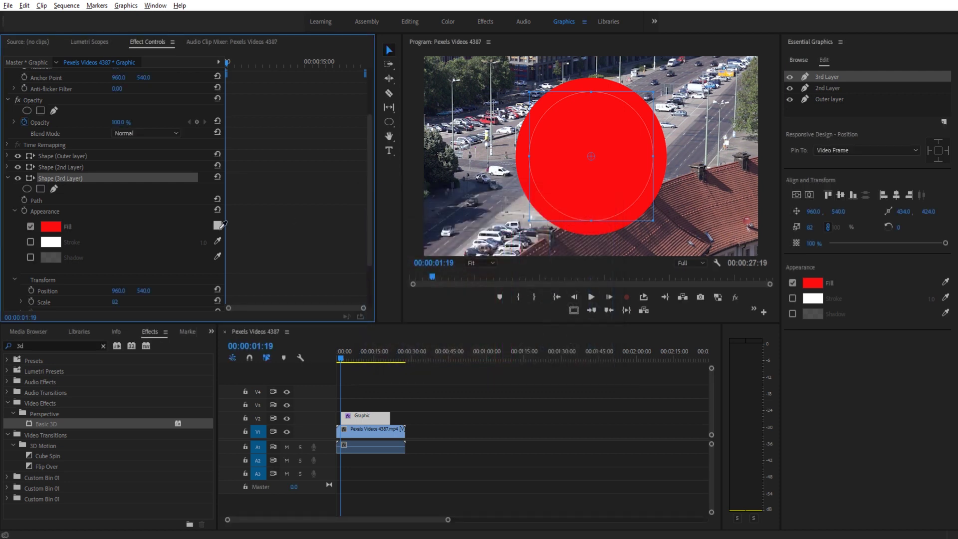
- Scale the red 3rd Layer circle down to 62
{"action": "scroll", "coordinate": [156, 213], "scroll_direction": "down", "scroll_amount": 3}
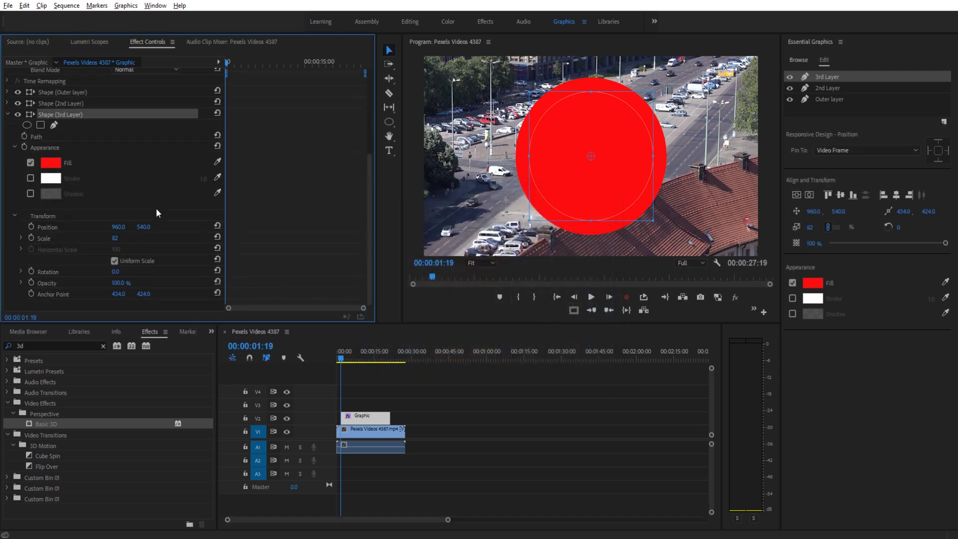
{"action": "left_click_drag", "start_coordinate": [114, 238], "coordinate": [105, 238]}
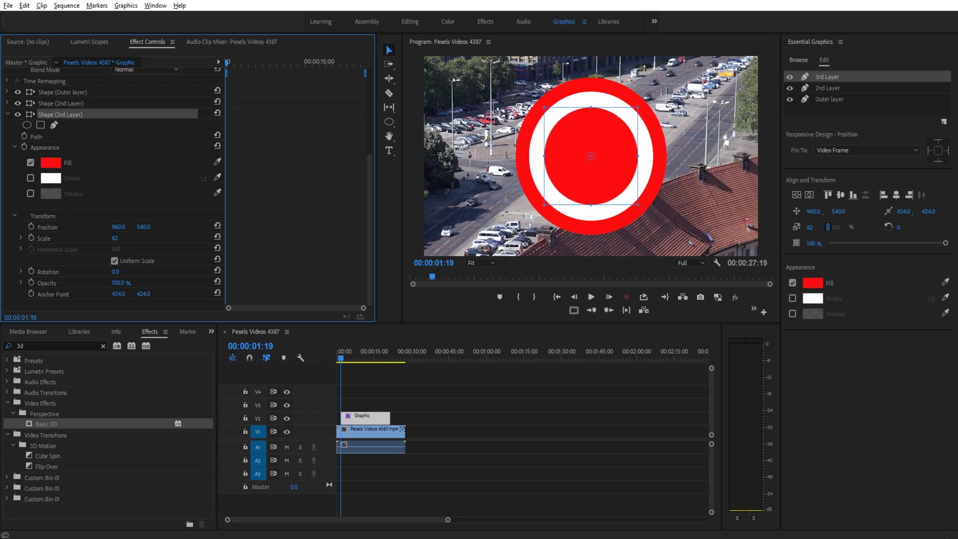
{"action": "left_click", "coordinate": [497, 443]}
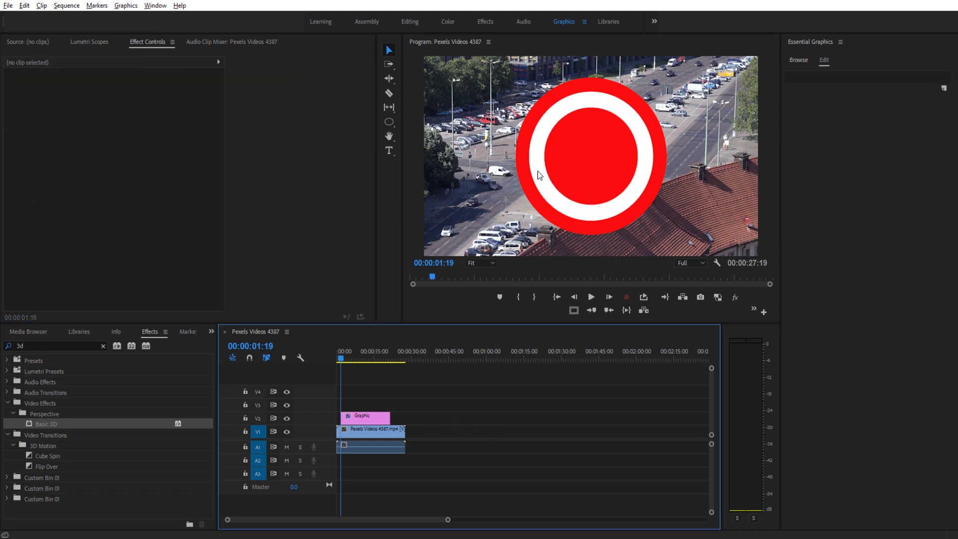
{"action": "left_click", "coordinate": [571, 156]}
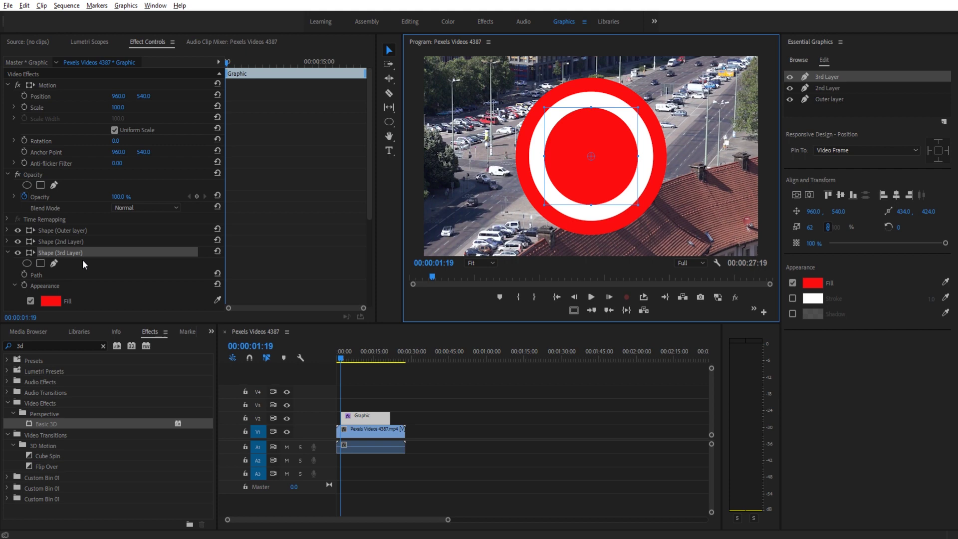
{"action": "scroll", "coordinate": [125, 267], "scroll_direction": "down", "scroll_amount": 1}
{"action": "left_click", "coordinate": [617, 376]}
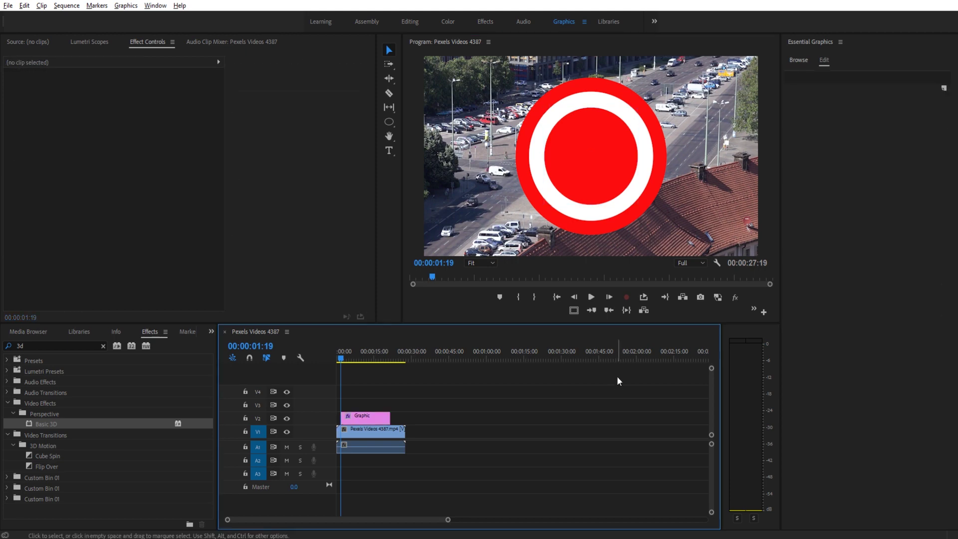
- Duplicate the 3rd Layer shape in the graphic and rename the upper copy as "4thLayer"
{"action": "left_click", "coordinate": [370, 415]}
{"action": "left_click", "coordinate": [817, 78]}
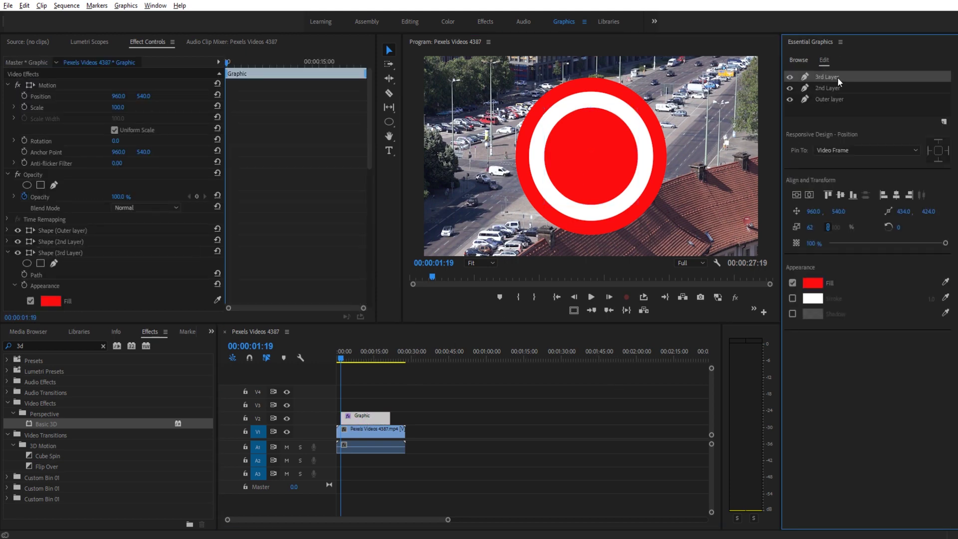
{"action": "right_click", "coordinate": [837, 76]}
{"action": "left_click", "coordinate": [863, 83]}
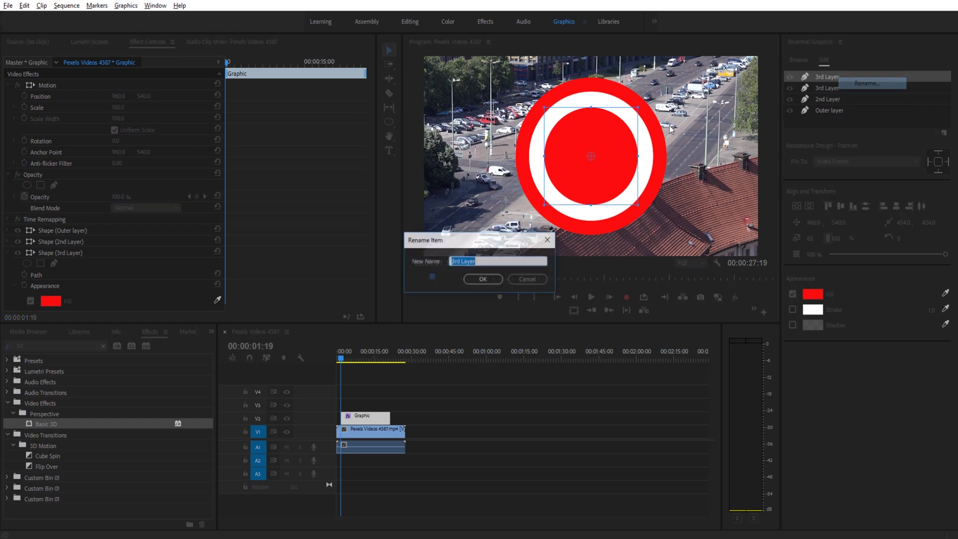
{"action": "left_click_drag", "start_coordinate": [460, 261], "coordinate": [436, 261]}
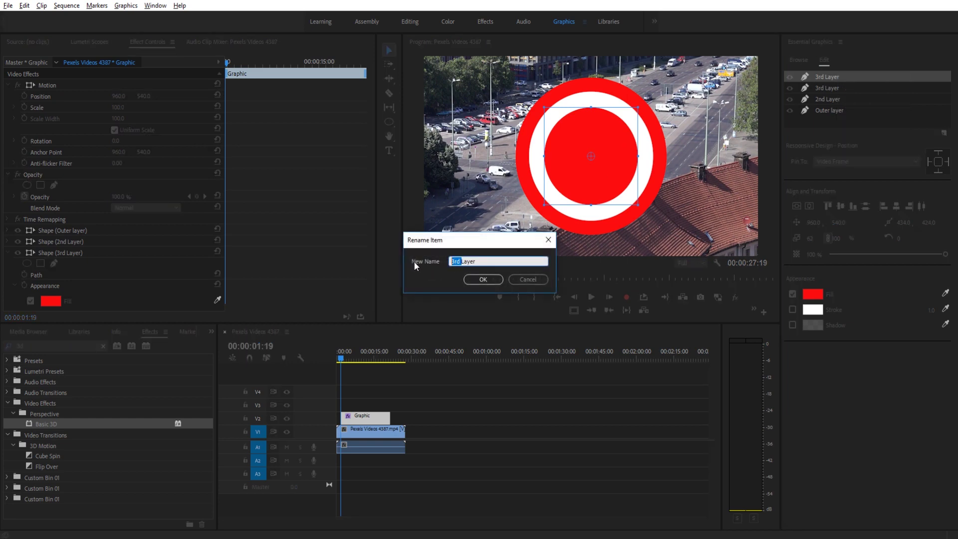
{"action": "type", "text": "4th"}
{"action": "key", "text": "Return"}
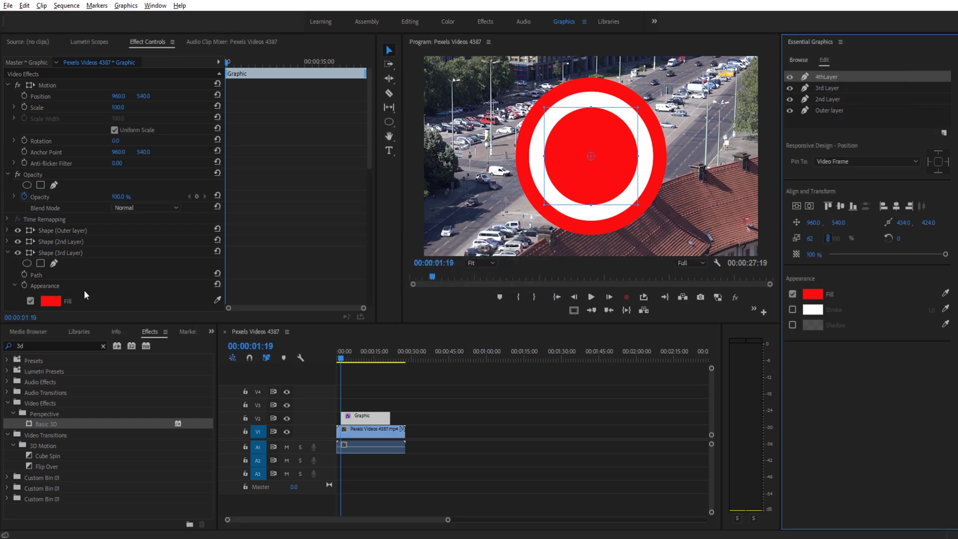
- Try filling the 3rd Layer circle with white sampled from the white ring, and undo that color change
{"action": "left_click", "coordinate": [218, 301]}
{"action": "left_click", "coordinate": [539, 145]}
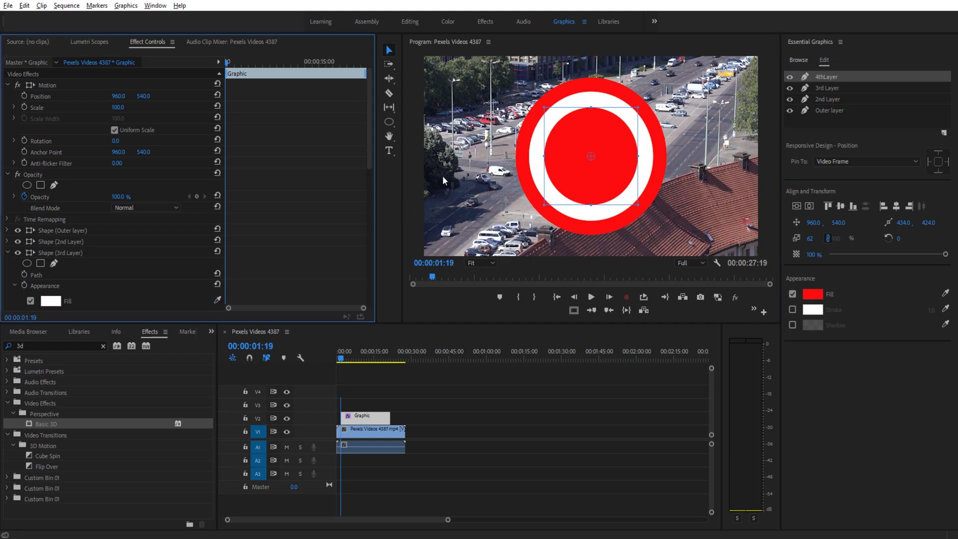
{"action": "scroll", "coordinate": [166, 264], "scroll_direction": "down", "scroll_amount": 4}
{"action": "scroll", "coordinate": [167, 240], "scroll_direction": "down", "scroll_amount": 1}
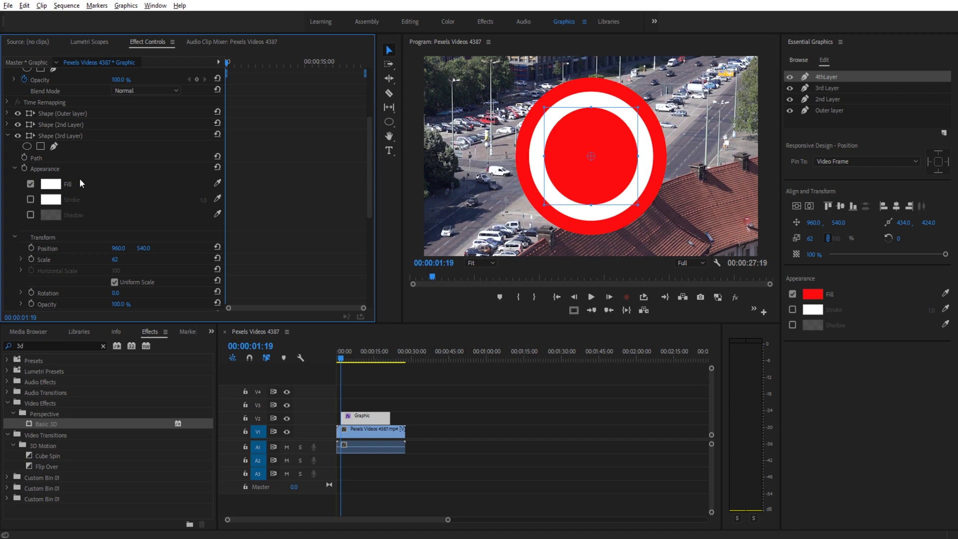
{"action": "key", "text": "ctrl+z"}
- Fill the 4thLayer circle with white sampled from the white ring and scale it down to 40
{"action": "left_click", "coordinate": [6, 135]}
{"action": "scroll", "coordinate": [122, 225], "scroll_direction": "down", "scroll_amount": 2}
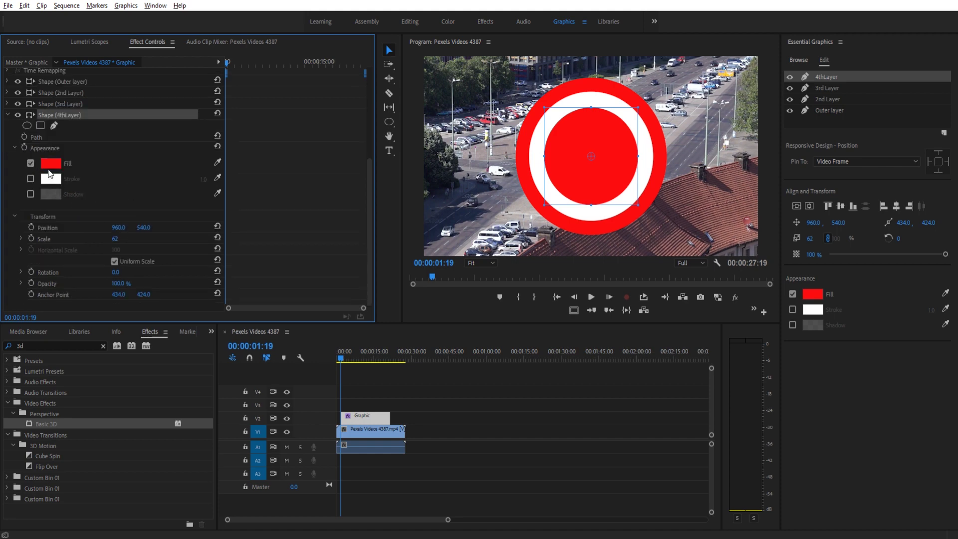
{"action": "left_click", "coordinate": [217, 163]}
{"action": "left_click", "coordinate": [535, 144]}
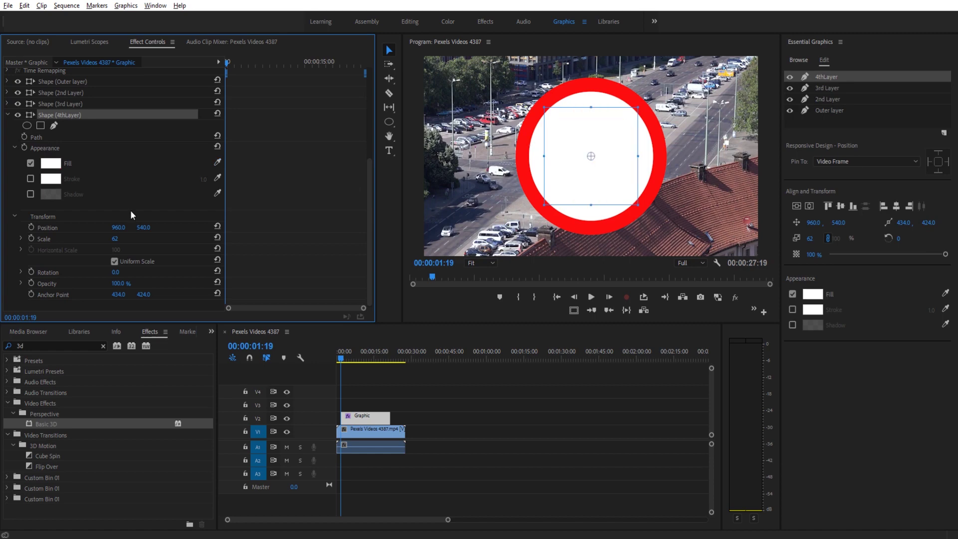
{"action": "left_click_drag", "start_coordinate": [118, 238], "coordinate": [107, 239]}
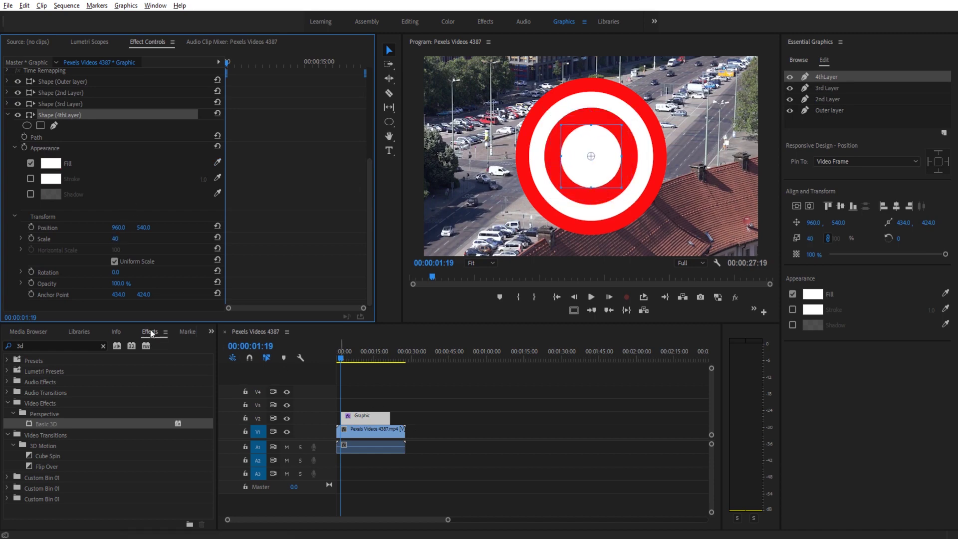
{"action": "left_click", "coordinate": [15, 216]}
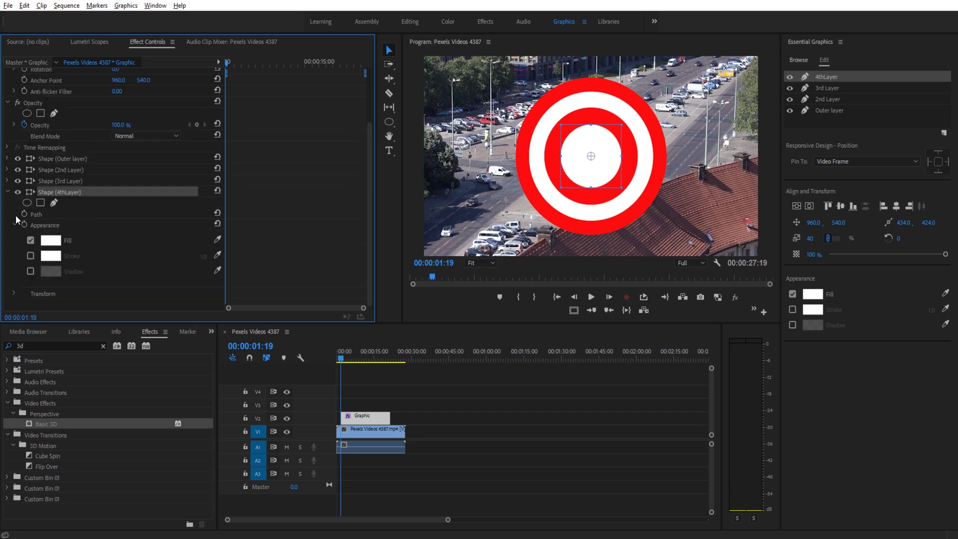
- Duplicate the 4thLayer shape in the graphic and rename the upper copy as "5th Layer"
{"action": "left_click", "coordinate": [823, 77]}
{"action": "key", "text": "ctrl+c"}
{"action": "key", "text": "ctrl+v"}
{"action": "right_click", "coordinate": [824, 77]}
{"action": "left_click", "coordinate": [849, 84]}
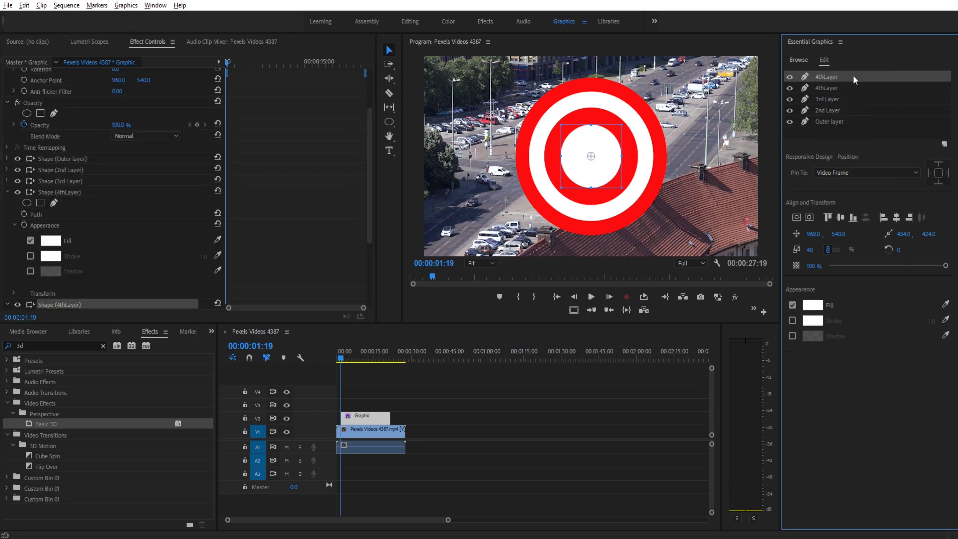
{"action": "right_click", "coordinate": [853, 76]}
{"action": "left_click", "coordinate": [861, 81]}
{"action": "left_click", "coordinate": [456, 266]}
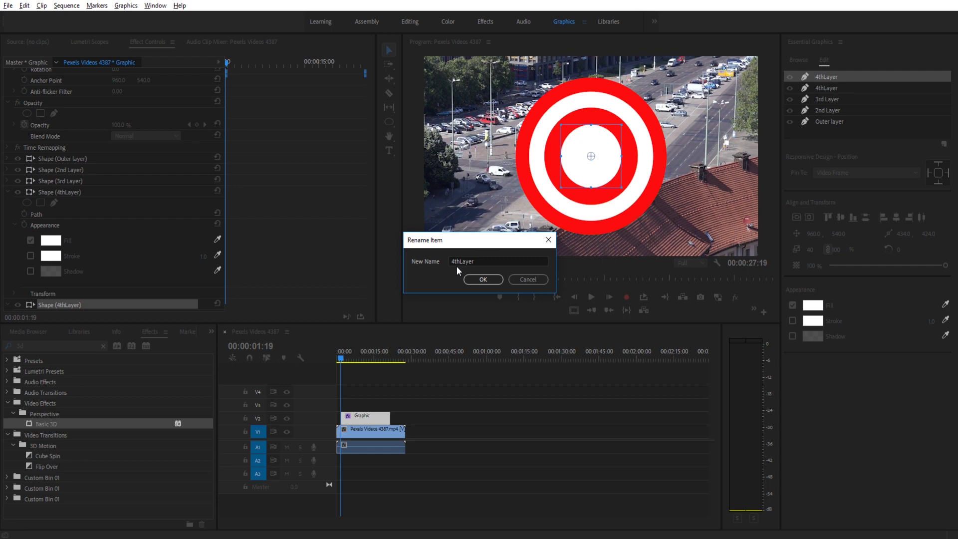
{"action": "left_click_drag", "start_coordinate": [460, 261], "coordinate": [432, 261]}
{"action": "type", "text": "5th"}
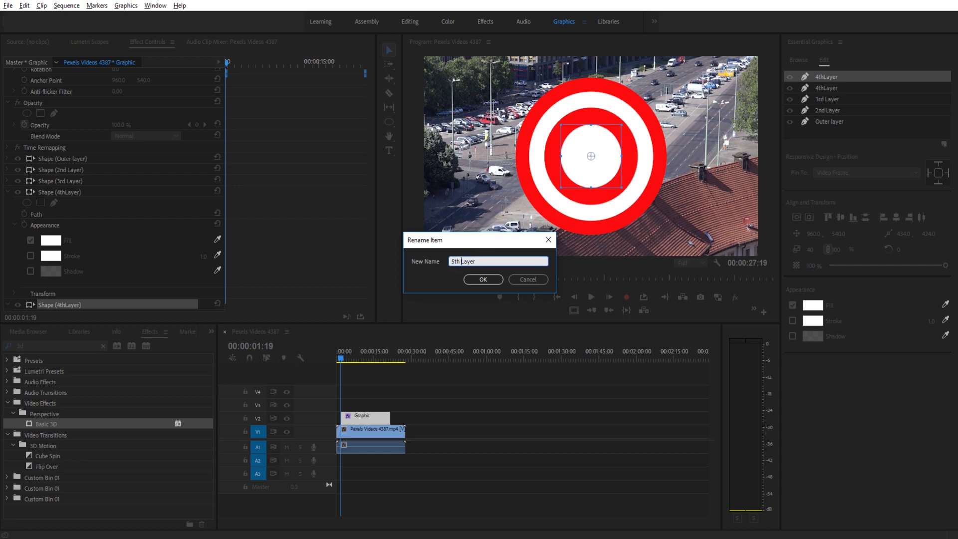
{"action": "key", "text": "Return"}
- Fill the 5th Layer circle with red sampled from the outer ring, scale it down to 19, and deselect the graphic
{"action": "scroll", "coordinate": [118, 275], "scroll_direction": "down", "scroll_amount": 3}
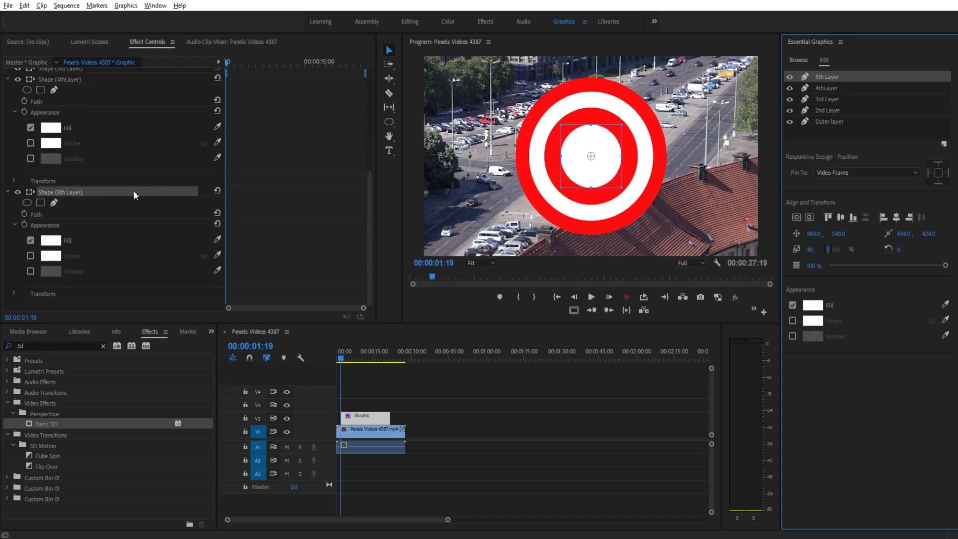
{"action": "left_click", "coordinate": [217, 240]}
{"action": "left_click", "coordinate": [550, 102]}
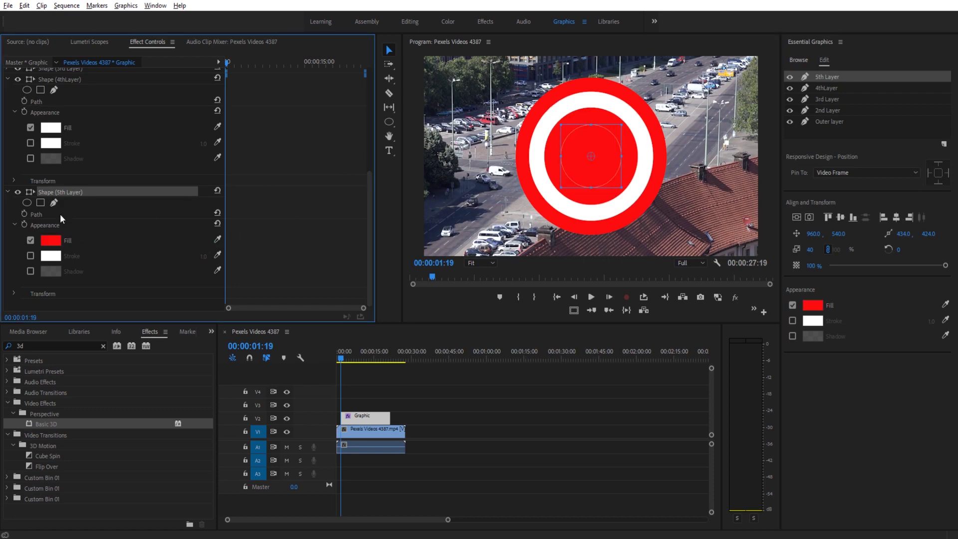
{"action": "left_click", "coordinate": [14, 294]}
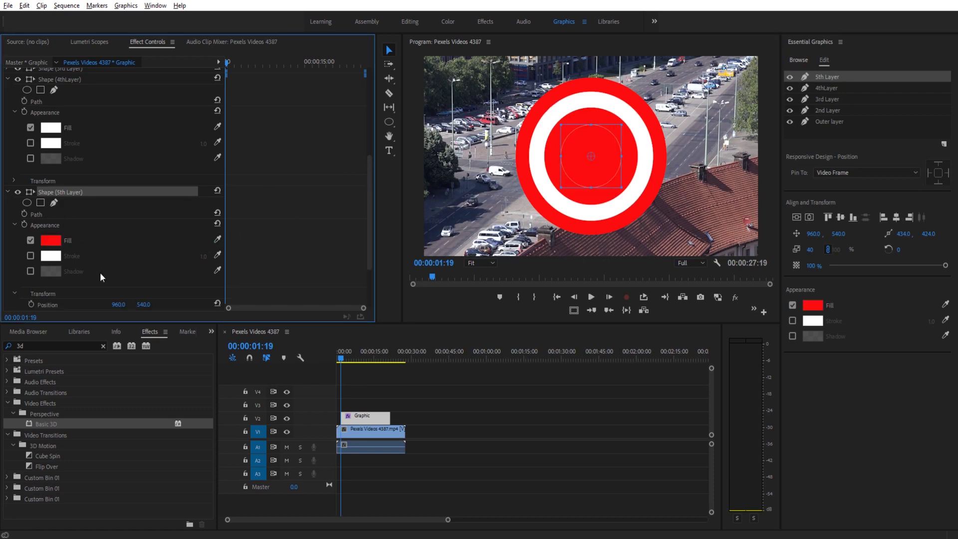
{"action": "scroll", "coordinate": [100, 272], "scroll_direction": "down", "scroll_amount": 2}
{"action": "left_click_drag", "start_coordinate": [115, 252], "coordinate": [102, 252]}
{"action": "left_click", "coordinate": [504, 435]}
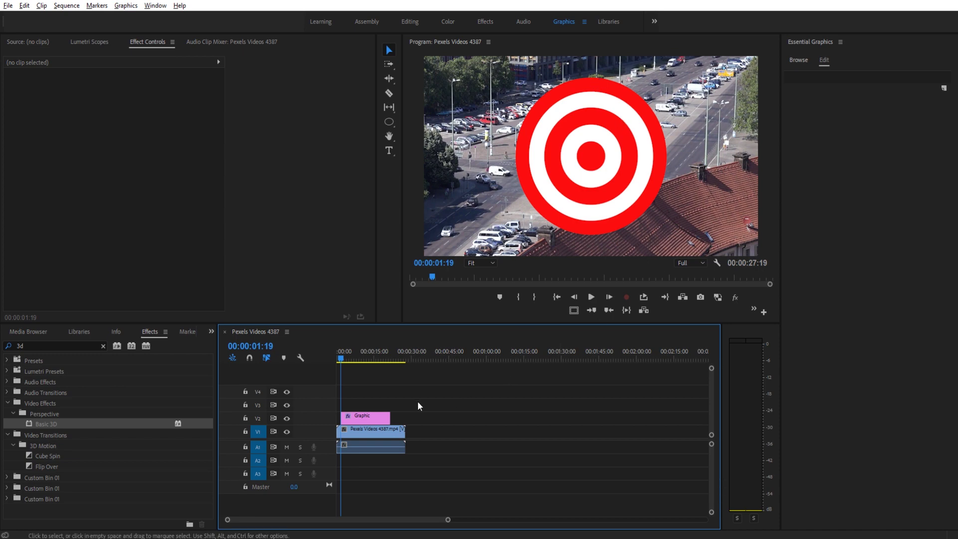
- Apply the Basic 3D effect to the Graphic clip on track V2
{"action": "left_click", "coordinate": [384, 415]}
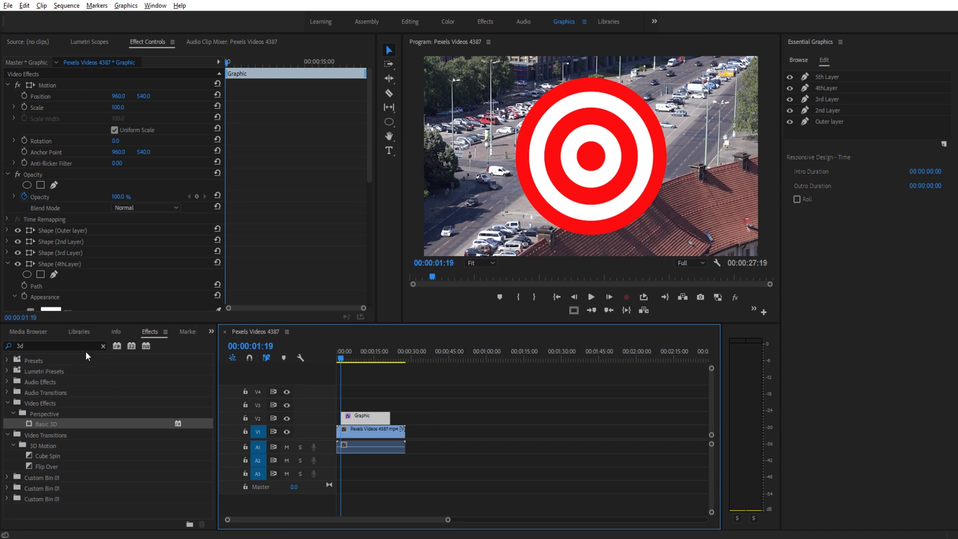
{"action": "left_click_drag", "start_coordinate": [42, 422], "coordinate": [372, 420]}
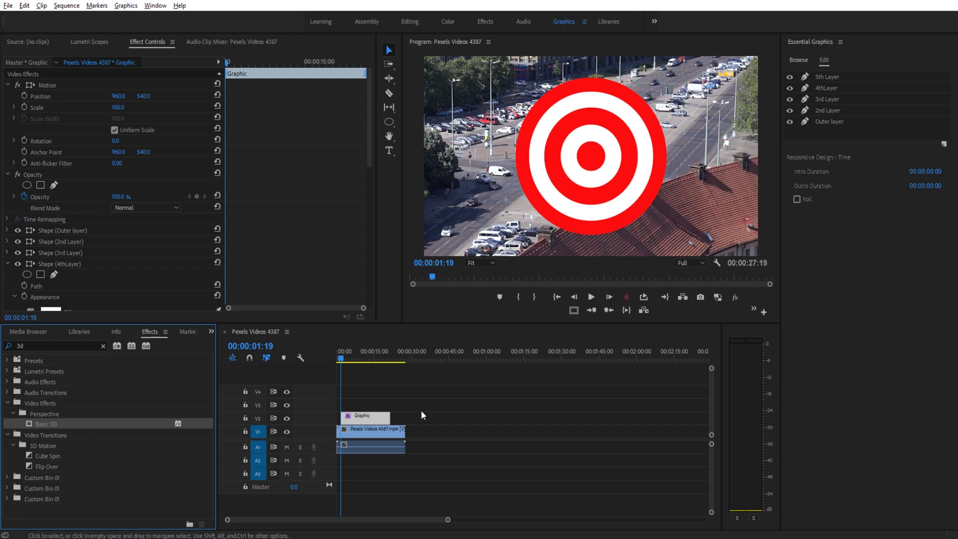
{"action": "left_click", "coordinate": [367, 421]}
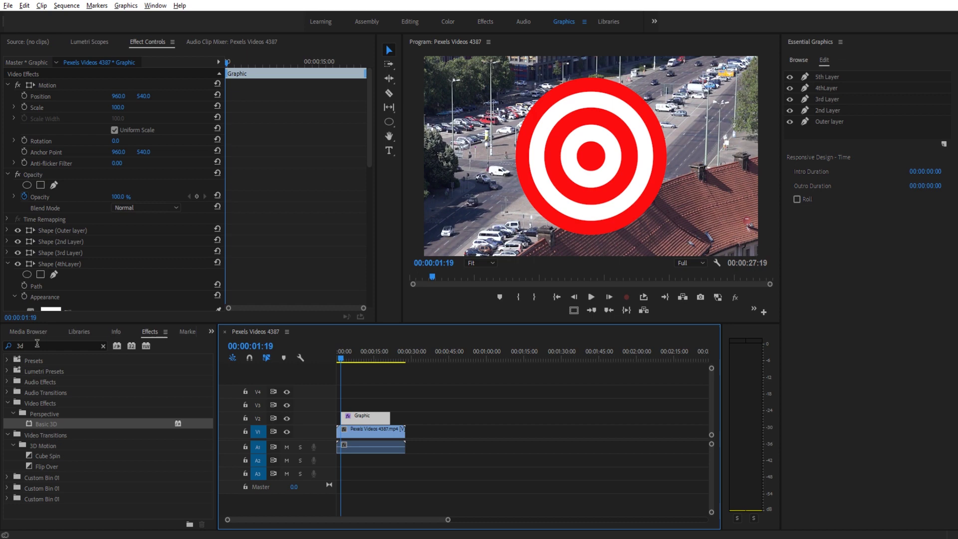
- Lay the target flat with Basic 3D, setting Tilt to -63° and Distance to Image to 107
{"action": "scroll", "coordinate": [155, 259], "scroll_direction": "down", "scroll_amount": 10}
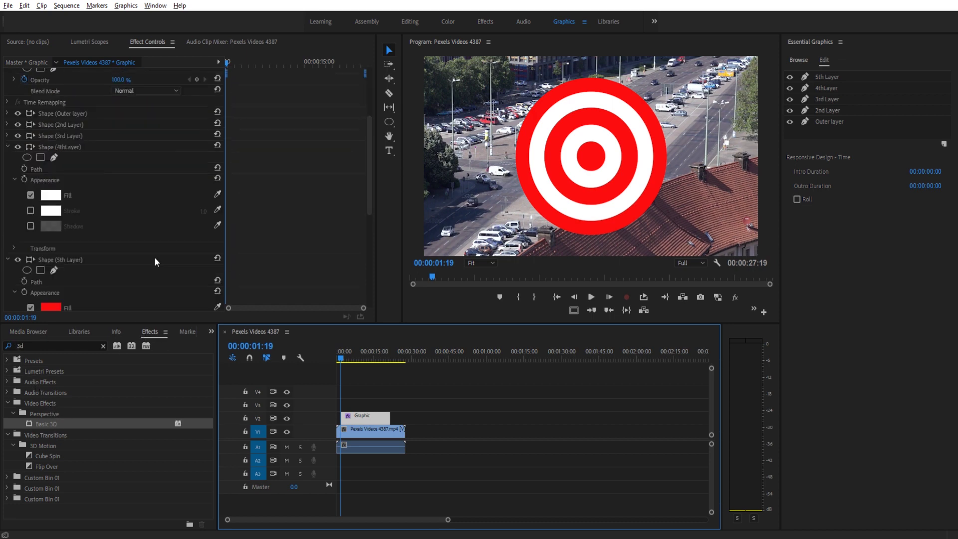
{"action": "scroll", "coordinate": [154, 253], "scroll_direction": "down", "scroll_amount": 2}
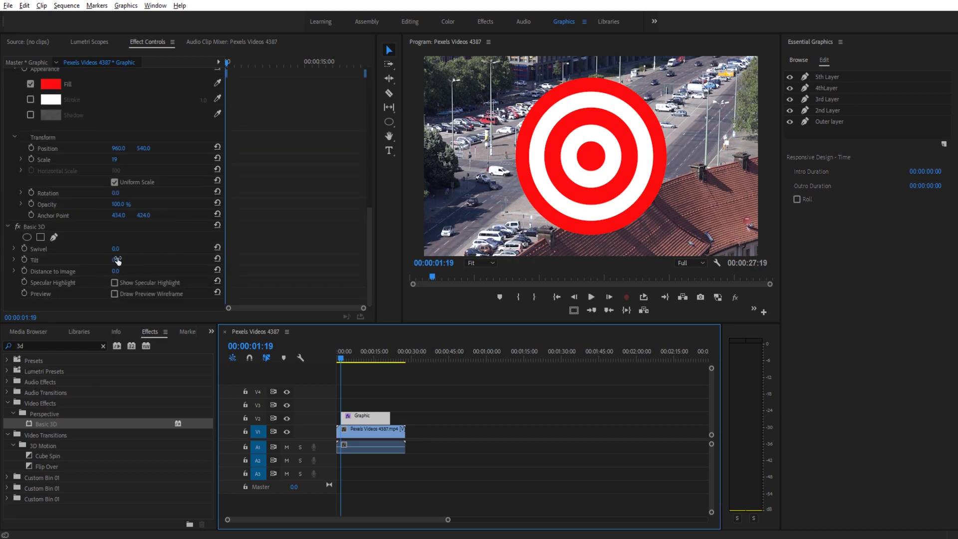
{"action": "left_click_drag", "start_coordinate": [116, 248], "coordinate": [169, 271]}
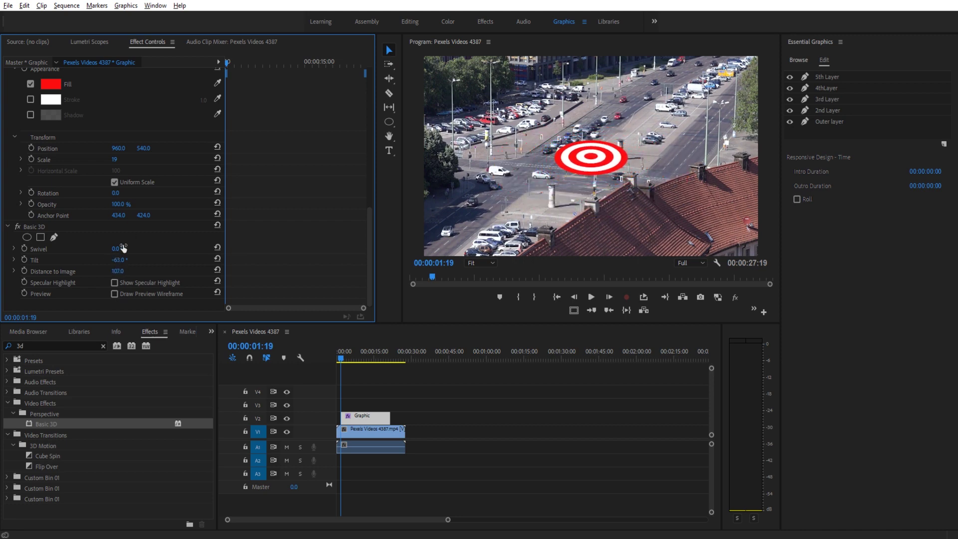
- Move the whole graphic onto the road by setting its Motion position to 678, 613
{"action": "scroll", "coordinate": [181, 160], "scroll_direction": "up", "scroll_amount": 6}
{"action": "scroll", "coordinate": [180, 181], "scroll_direction": "up", "scroll_amount": 3}
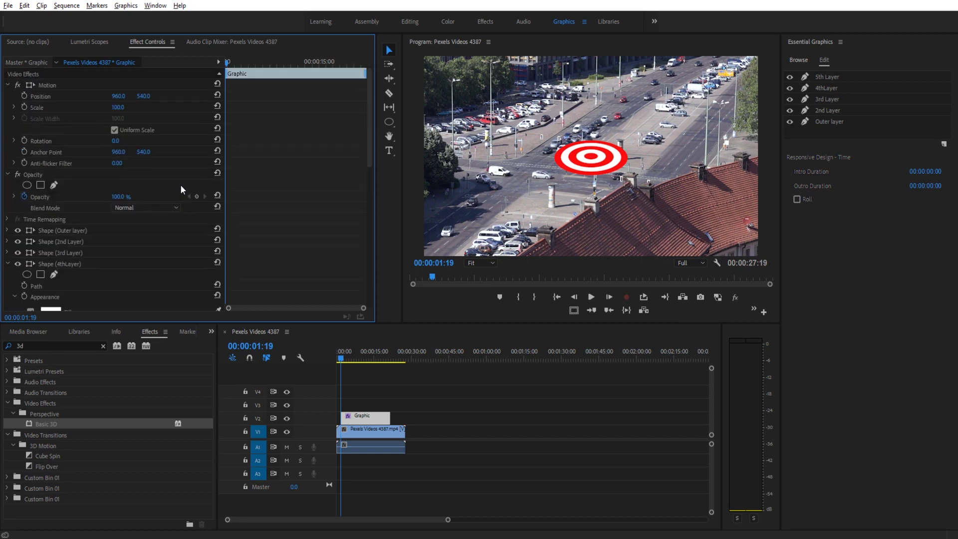
{"action": "left_click", "coordinate": [16, 86]}
{"action": "left_click_drag", "start_coordinate": [121, 97], "coordinate": [0, 97]}
{"action": "left_click_drag", "start_coordinate": [145, 97], "coordinate": [140, 122]}
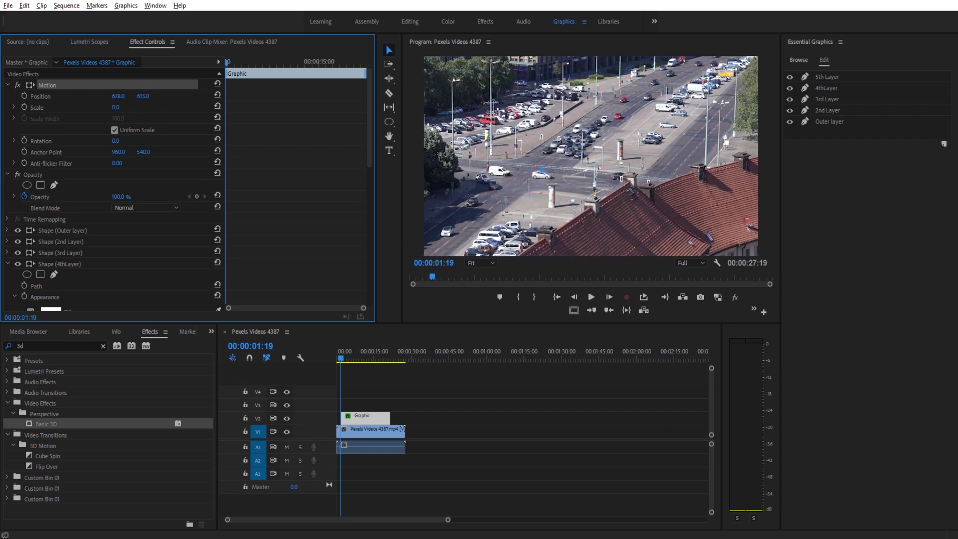
- Start keyframing the graphic's Motion scale at 00:00:01:19 with a value of 0
{"action": "left_click", "coordinate": [26, 105]}
{"action": "left_click", "coordinate": [120, 107]}
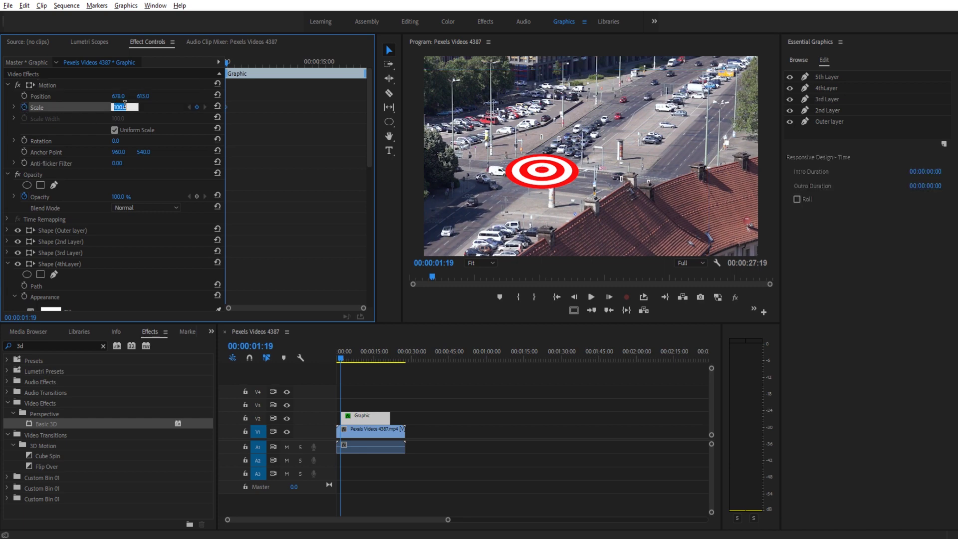
{"action": "type", "text": "0"}
{"action": "key", "text": "Return"}
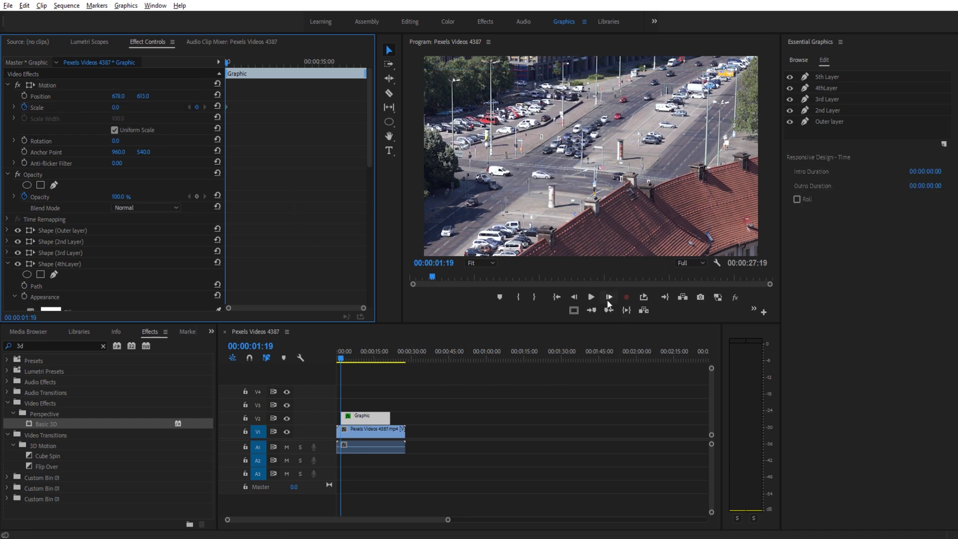
- Keyframe the graphic's Motion scale to 117 at 00:00:02:09 and 91 at 00:00:02:11
{"action": "left_click", "coordinate": [607, 300], "text": "shift"}
{"action": "left_click", "coordinate": [607, 300], "text": "shift"}
{"action": "left_click", "coordinate": [606, 300], "text": "shift"}
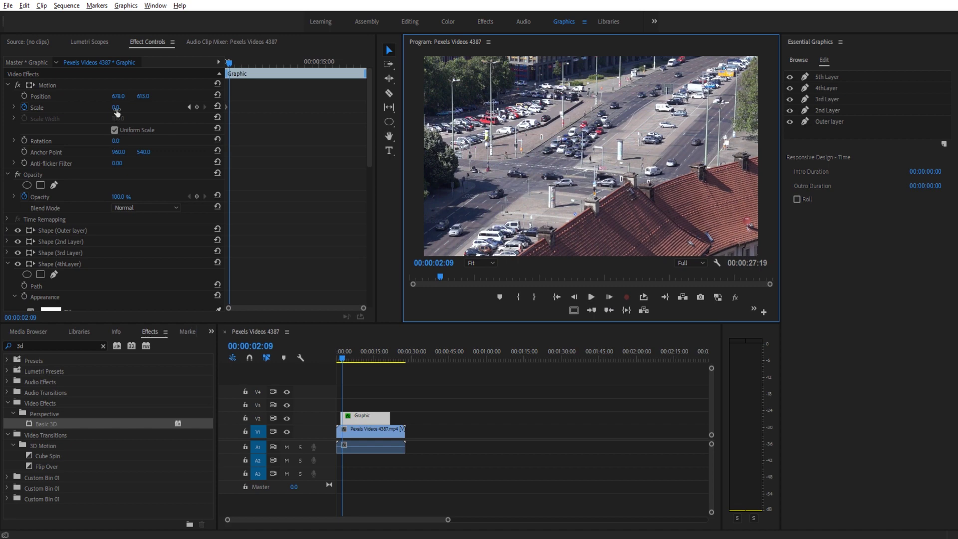
{"action": "left_click_drag", "start_coordinate": [117, 108], "coordinate": [420, 235]}
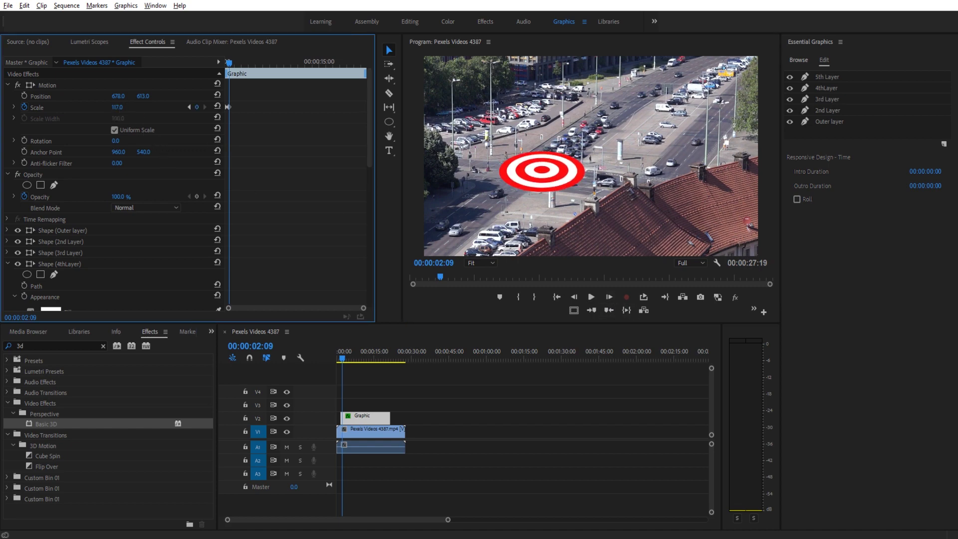
{"action": "left_click_drag", "start_coordinate": [118, 108], "coordinate": [65, 107]}
{"action": "double_click", "coordinate": [609, 297]}
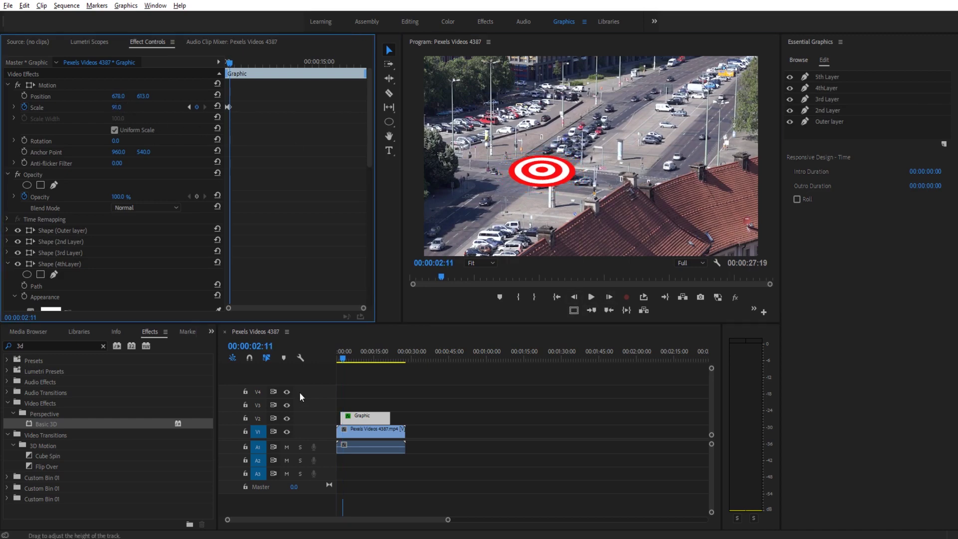
- Play back and scrub through the target's scale-up animation near the start of the sequence
{"action": "left_click", "coordinate": [343, 358]}
{"action": "key", "text": "space"}
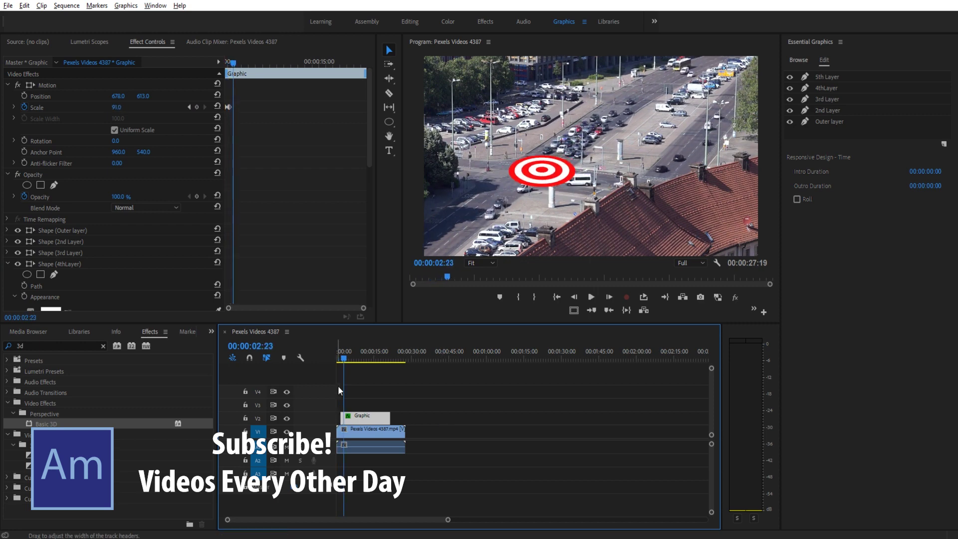
{"action": "left_click", "coordinate": [338, 357]}
{"action": "left_click_drag", "start_coordinate": [338, 357], "coordinate": [342, 357]}
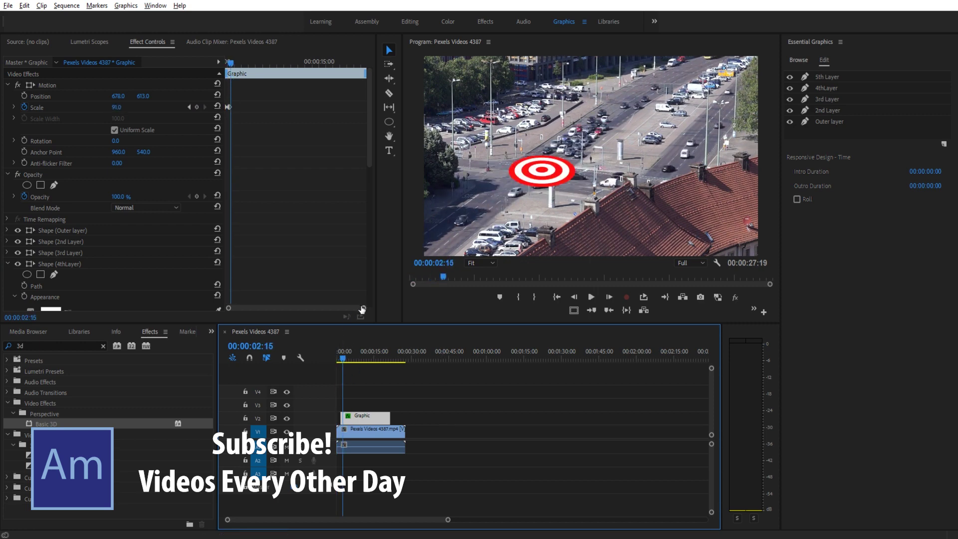
- Shift the last two scale keyframes closer to the first one to speed up the pop-in, and play back the animation
{"action": "left_click_drag", "start_coordinate": [362, 309], "coordinate": [261, 308]}
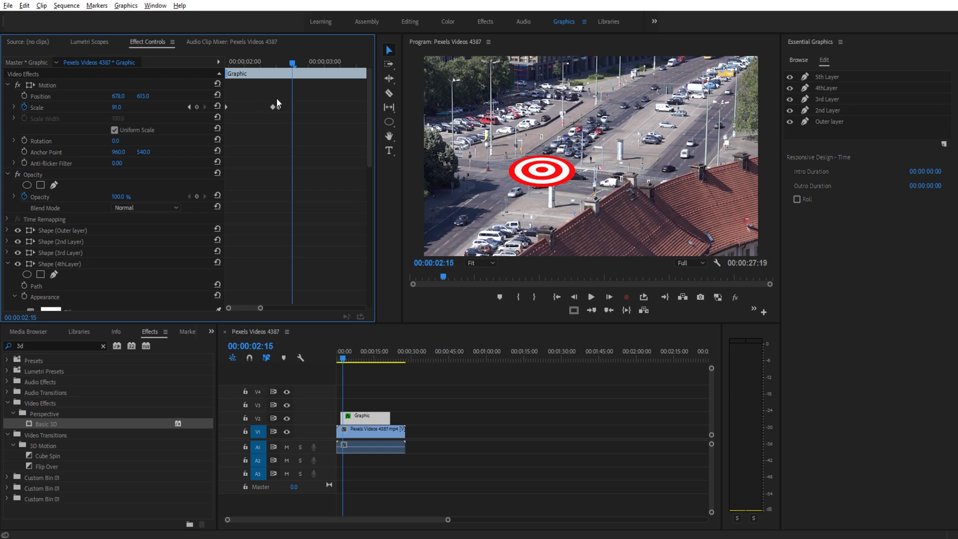
{"action": "left_click_drag", "start_coordinate": [278, 106], "coordinate": [256, 110]}
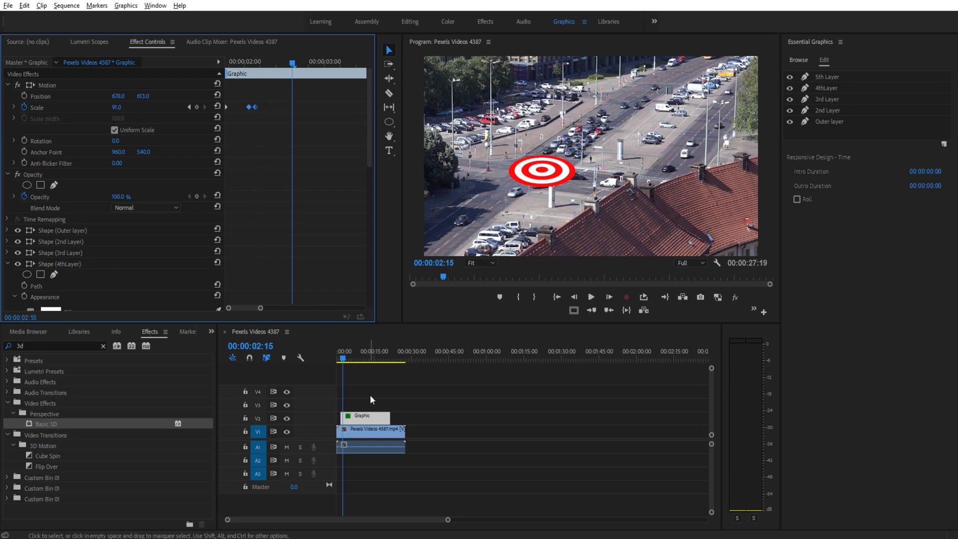
{"action": "left_click", "coordinate": [342, 360]}
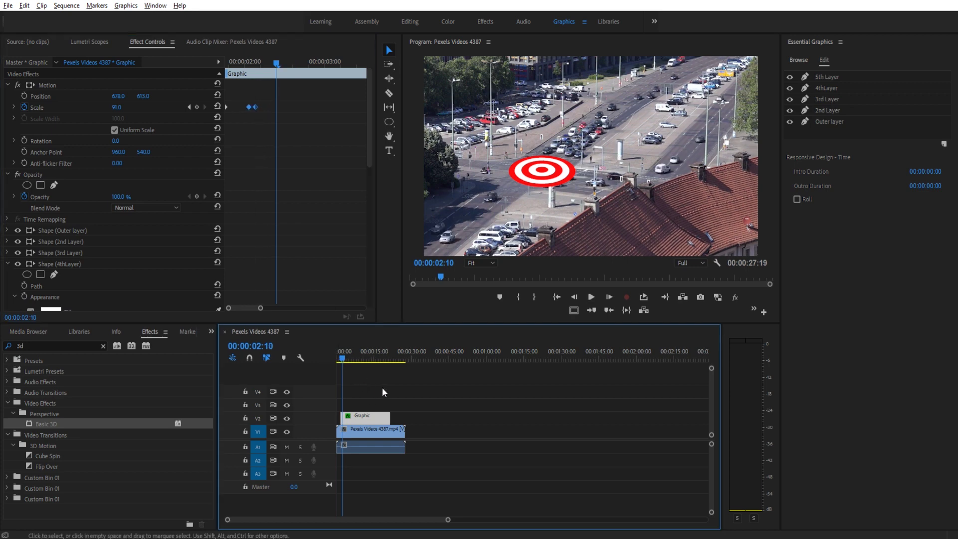
{"action": "key", "text": "space"}
{"action": "left_click", "coordinate": [339, 357]}
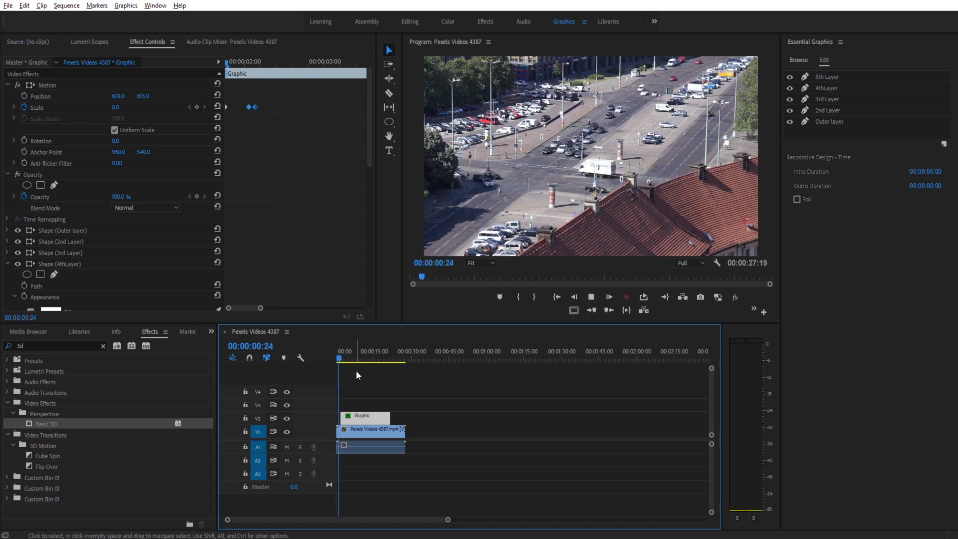
{"action": "key", "text": "space"}
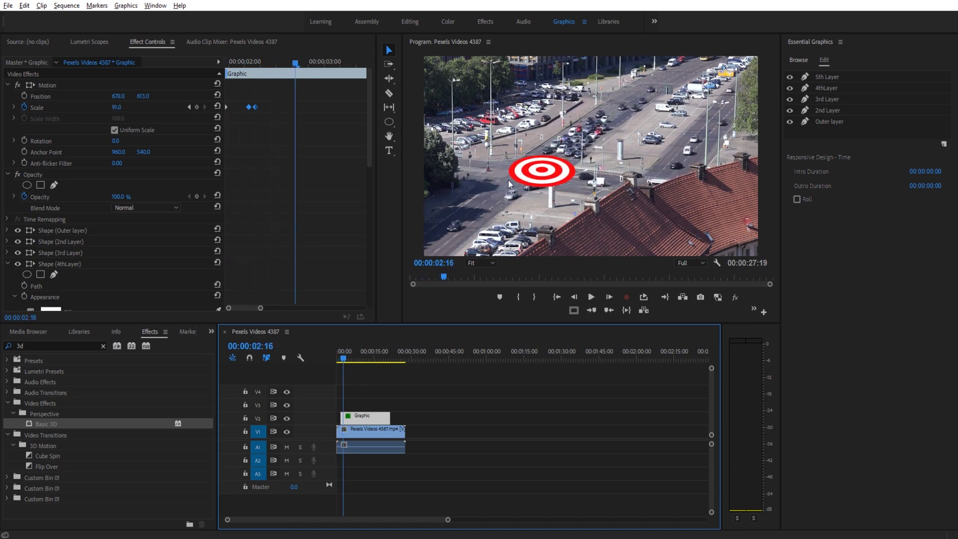
- Lower the graphic's opacity to 20% at 00:00:02:16
{"action": "left_click_drag", "start_coordinate": [117, 199], "coordinate": [78, 199]}
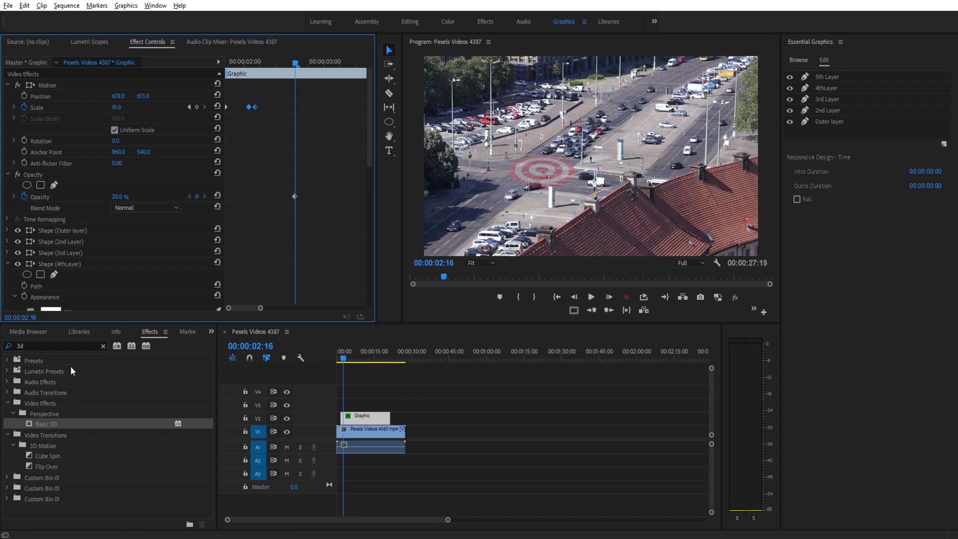
- Clear the effects search and apply Color Balance (HLS) from the Color Correction video effects to the Graphic clip
{"action": "left_click", "coordinate": [62, 346]}
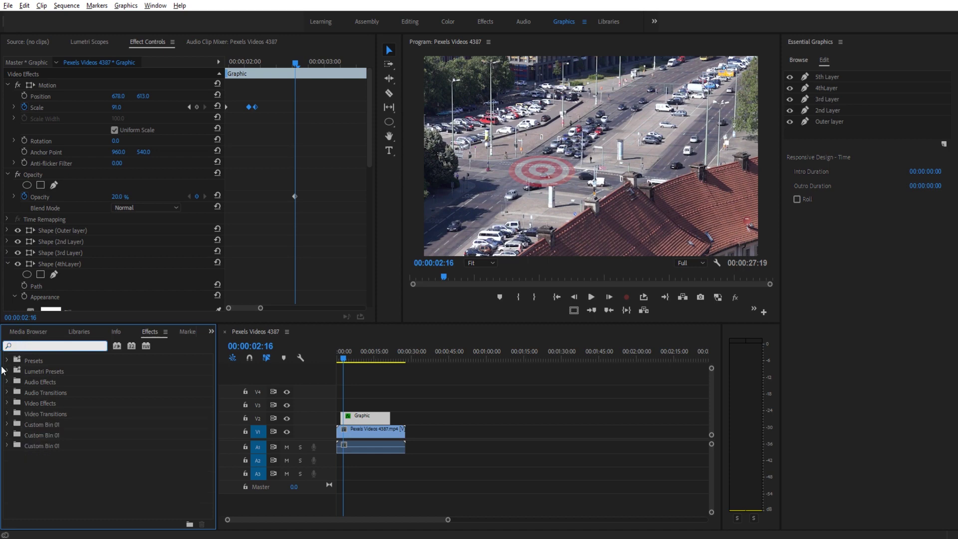
{"action": "left_click", "coordinate": [6, 404]}
{"action": "left_click", "coordinate": [13, 445]}
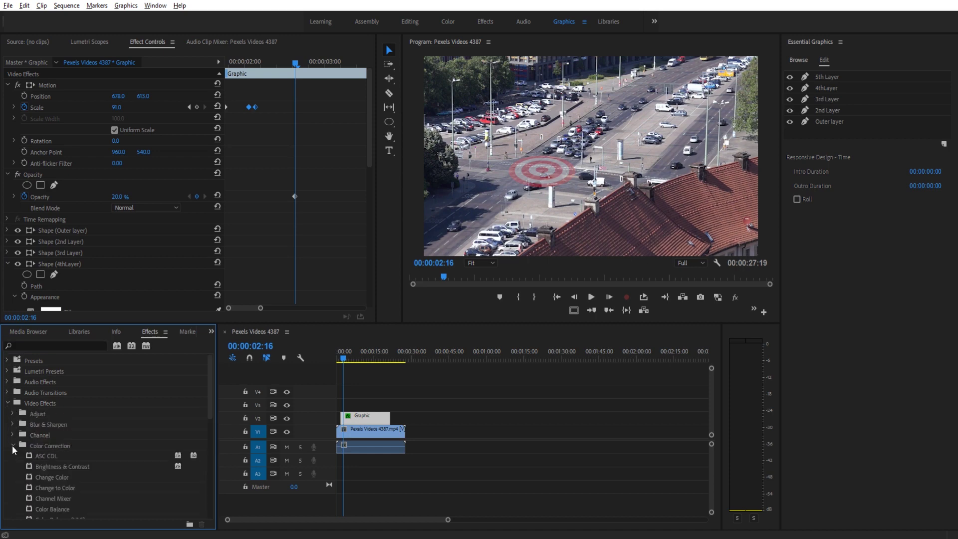
{"action": "scroll", "coordinate": [143, 435], "scroll_direction": "down", "scroll_amount": 3}
{"action": "left_click_drag", "start_coordinate": [70, 445], "coordinate": [364, 416]}
- Recolor the red rings green by setting the Color Balance (HLS) hue to 89°
{"action": "scroll", "coordinate": [322, 191], "scroll_direction": "down", "scroll_amount": 15}
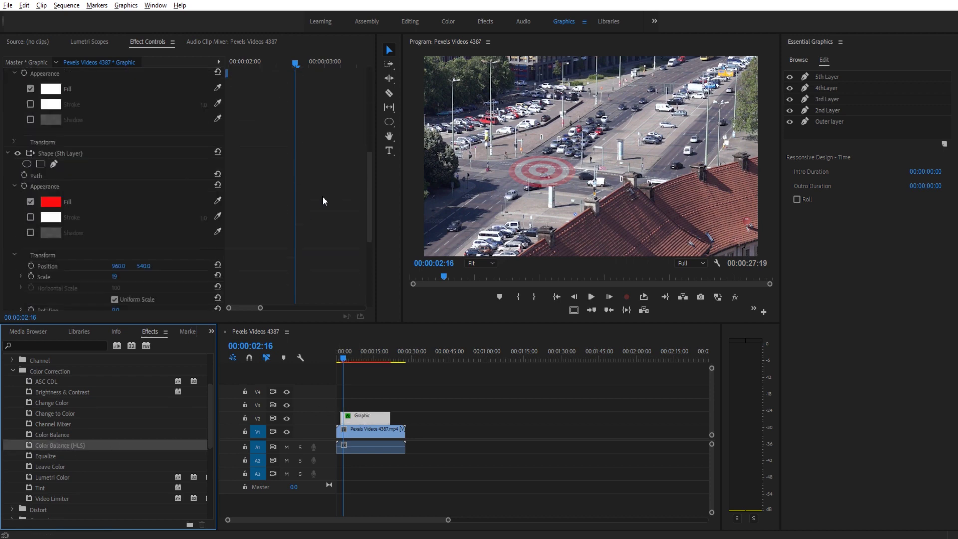
{"action": "scroll", "coordinate": [299, 195], "scroll_direction": "down", "scroll_amount": 1}
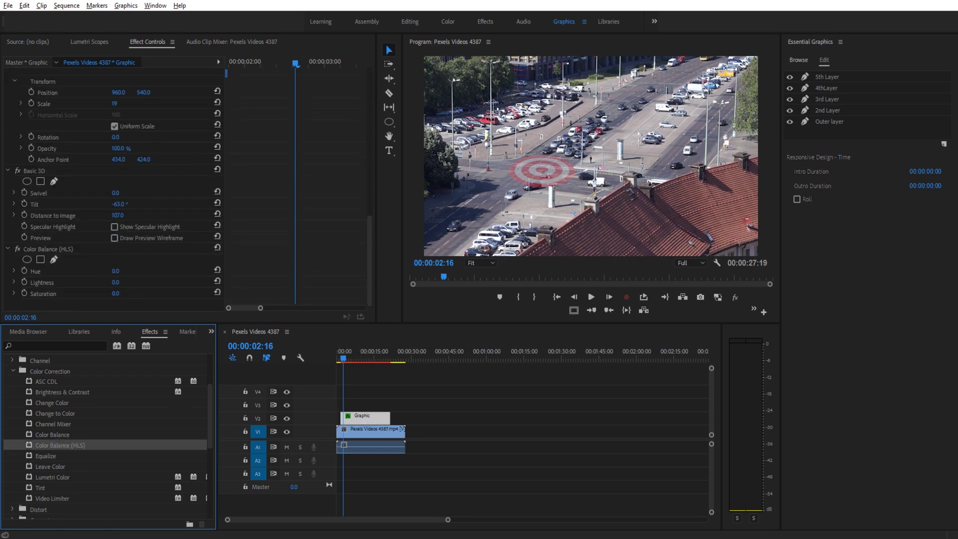
{"action": "left_click_drag", "start_coordinate": [117, 272], "coordinate": [161, 272]}
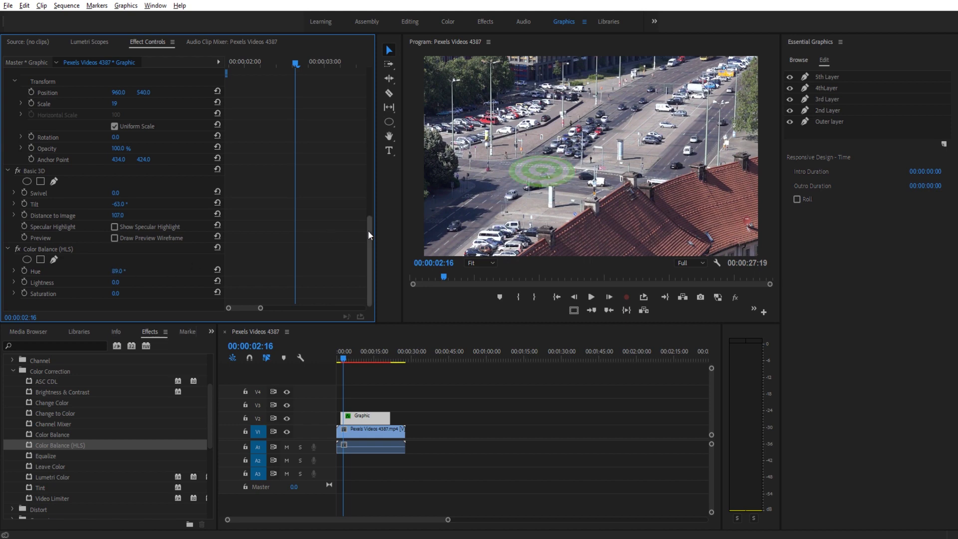
- Restore the graphic to full opacity
{"action": "scroll", "coordinate": [213, 143], "scroll_direction": "up", "scroll_amount": 10}
{"action": "scroll", "coordinate": [156, 143], "scroll_direction": "up", "scroll_amount": 2}
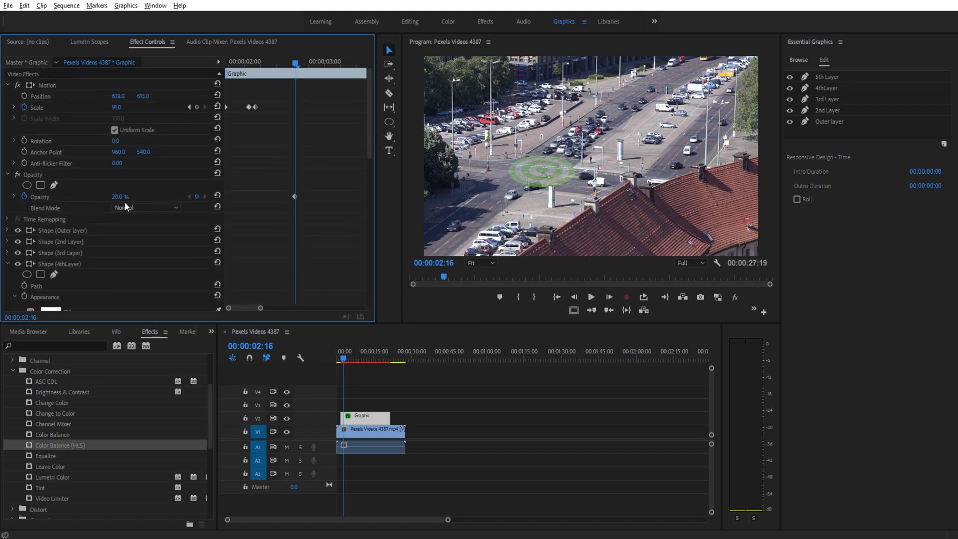
{"action": "left_click_drag", "start_coordinate": [120, 196], "coordinate": [160, 197]}
{"action": "scroll", "coordinate": [231, 265], "scroll_direction": "down", "scroll_amount": 11}
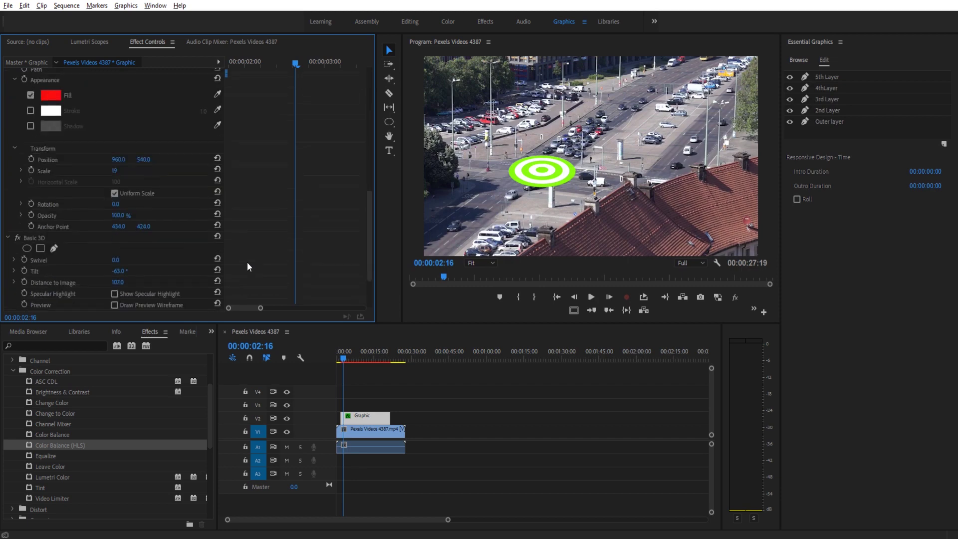
- Try a Color Balance (HLS) hue of -286° and remove the effect from the graphic
{"action": "scroll", "coordinate": [139, 255], "scroll_direction": "down", "scroll_amount": 1}
{"action": "mouse_move", "coordinate": [119, 272]}
{"action": "left_mouse_down"}
{"action": "mouse_move", "coordinate": [492, 272]}
{"action": "mouse_move", "coordinate": [62, 271]}
{"action": "mouse_move", "coordinate": [113, 271]}
{"action": "left_mouse_up"}
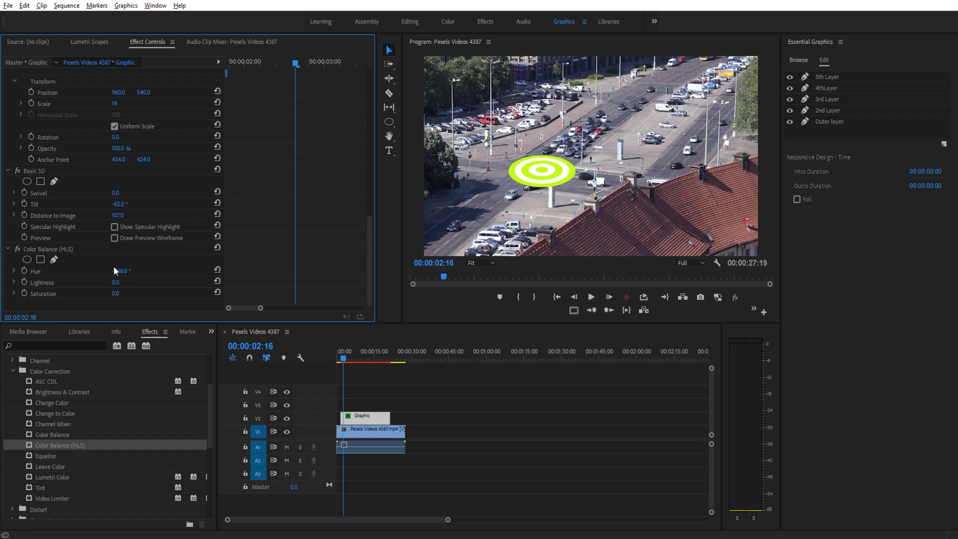
{"action": "left_click", "coordinate": [65, 250]}
{"action": "key", "text": "Delete"}
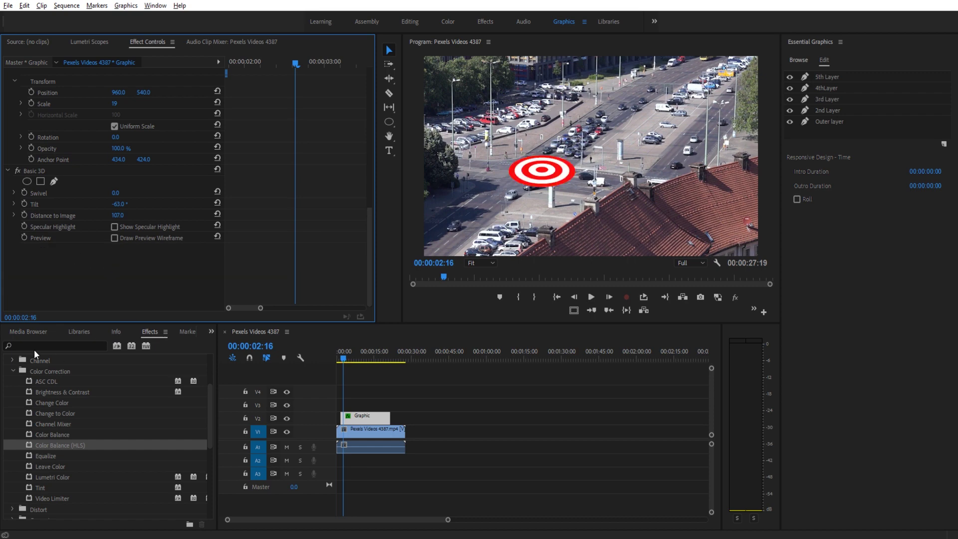
- Search the effects for "transform" and apply the Distort Transform video effect to the Graphic clip
{"action": "left_click", "coordinate": [34, 349]}
{"action": "type", "text": "tra"}
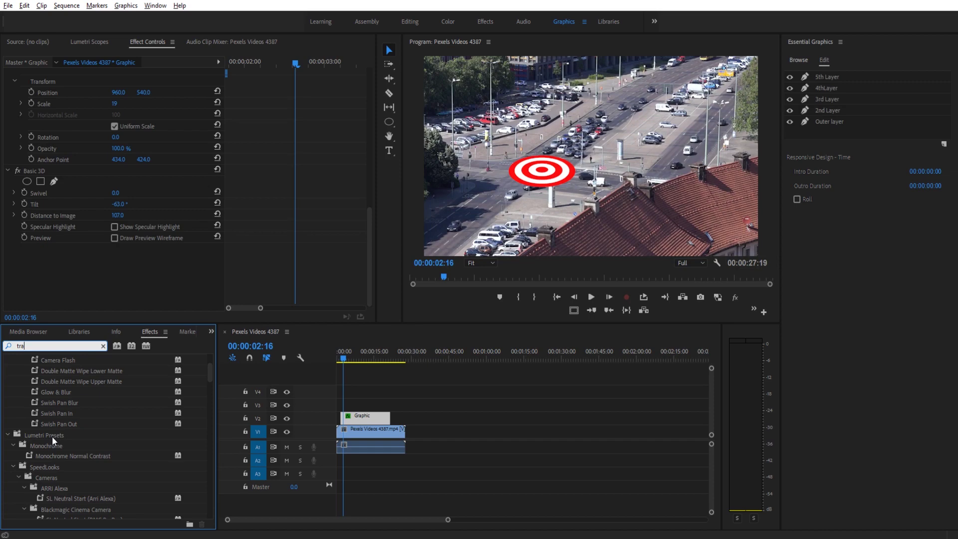
{"action": "type", "text": "nsform"}
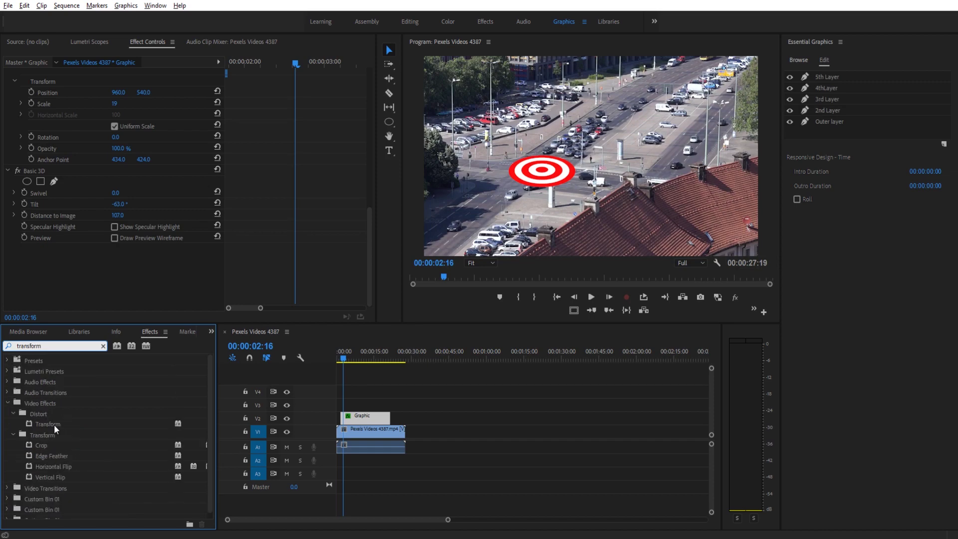
{"action": "left_click_drag", "start_coordinate": [54, 424], "coordinate": [364, 416]}
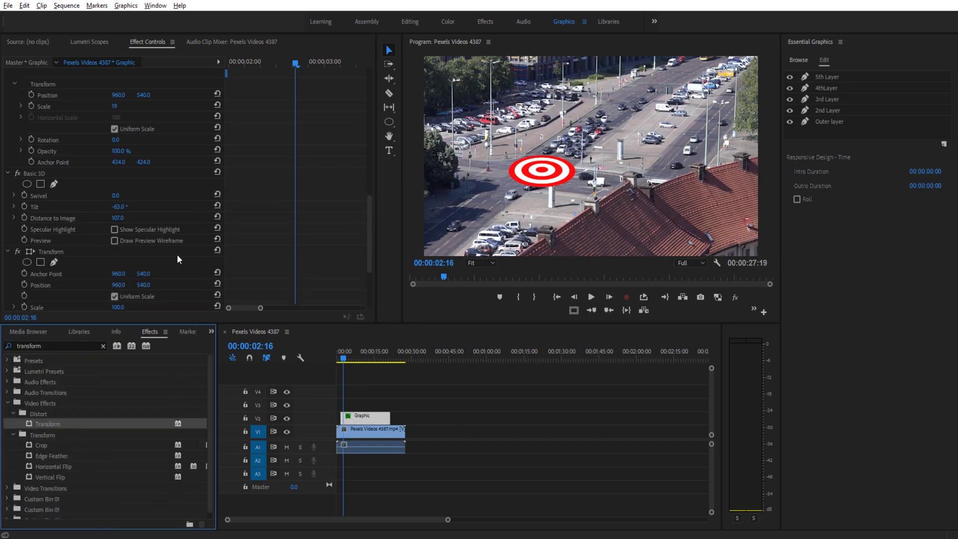
- Keyframe the Transform effect's Position at 272, 540 at 00:00:02:16, placing the target at the frame's left edge
{"action": "scroll", "coordinate": [180, 249], "scroll_direction": "down", "scroll_amount": 1}
{"action": "scroll", "coordinate": [180, 232], "scroll_direction": "up", "scroll_amount": 2}
{"action": "scroll", "coordinate": [169, 248], "scroll_direction": "down", "scroll_amount": 2}
{"action": "left_click_drag", "start_coordinate": [118, 263], "coordinate": [30, 274]}
{"action": "key", "text": "ctrl+z"}
{"action": "left_click", "coordinate": [24, 274]}
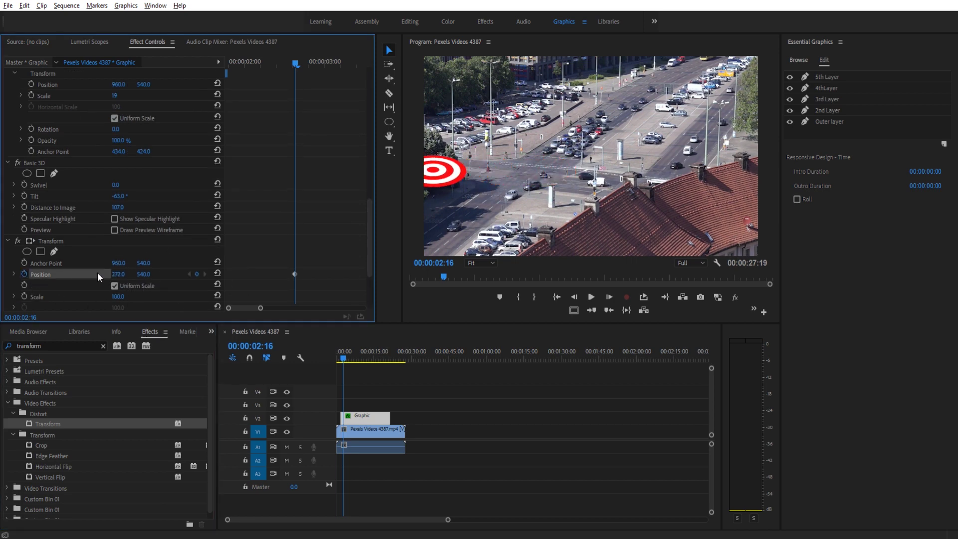
{"action": "left_click_drag", "start_coordinate": [115, 274], "coordinate": [129, 286]}
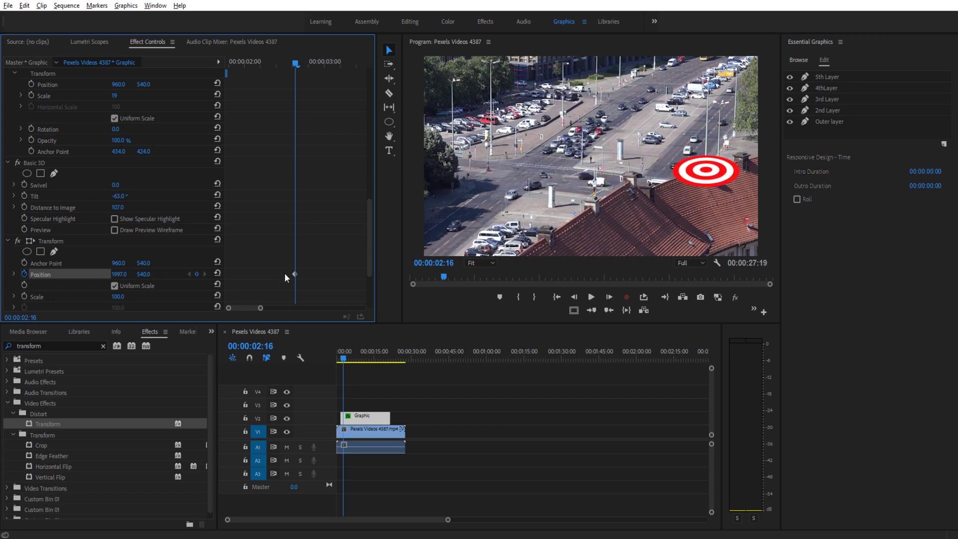
{"action": "key", "text": "ctrl+z"}
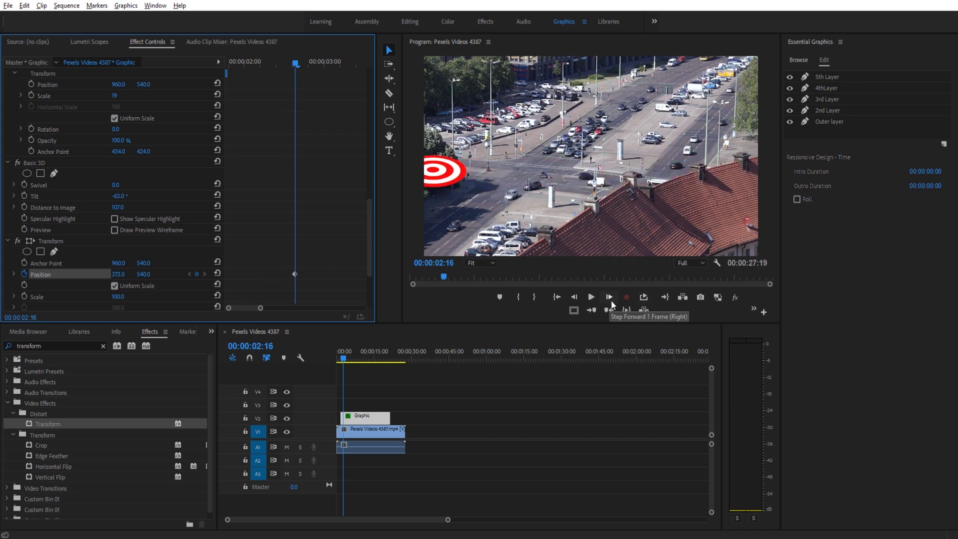
- Advance two frames to 00:00:02:18 and keyframe the Transform effect's Position at 1803, 540
{"action": "double_click", "coordinate": [610, 298]}
{"action": "left_click_drag", "start_coordinate": [120, 274], "coordinate": [180, 284]}
- Disable Use Composition's Shutter Angle in the Transform effect and set its Shutter Angle to 321
{"action": "scroll", "coordinate": [180, 282], "scroll_direction": "down", "scroll_amount": 4}
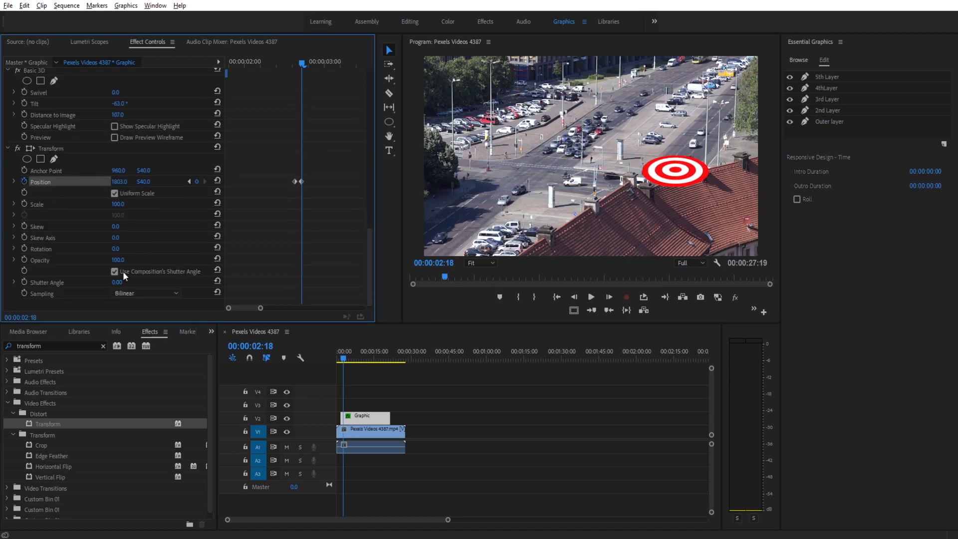
{"action": "left_click", "coordinate": [131, 288]}
{"action": "left_click_drag", "start_coordinate": [114, 284], "coordinate": [150, 284]}
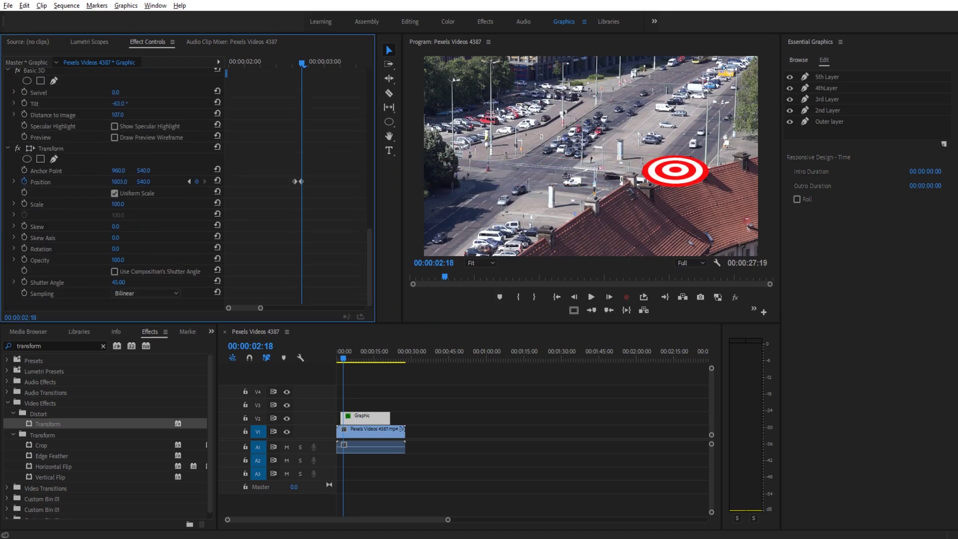
{"action": "left_click_drag", "start_coordinate": [150, 284], "coordinate": [275, 285]}
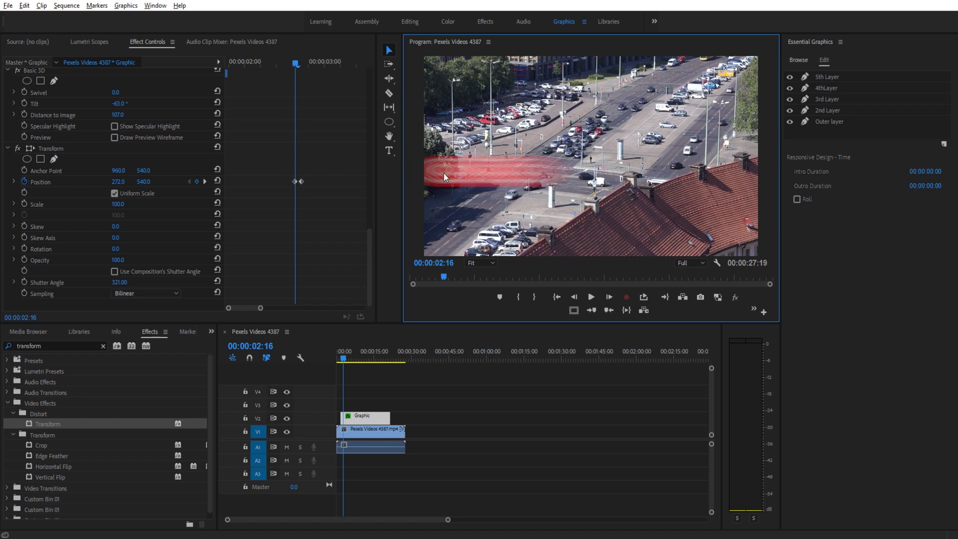
- Move the second Transform Position keyframe to about 00:00:03:04 and play back the motion-blurred animation from about 00:00:02:05
{"action": "left_click_drag", "start_coordinate": [301, 181], "coordinate": [335, 181]}
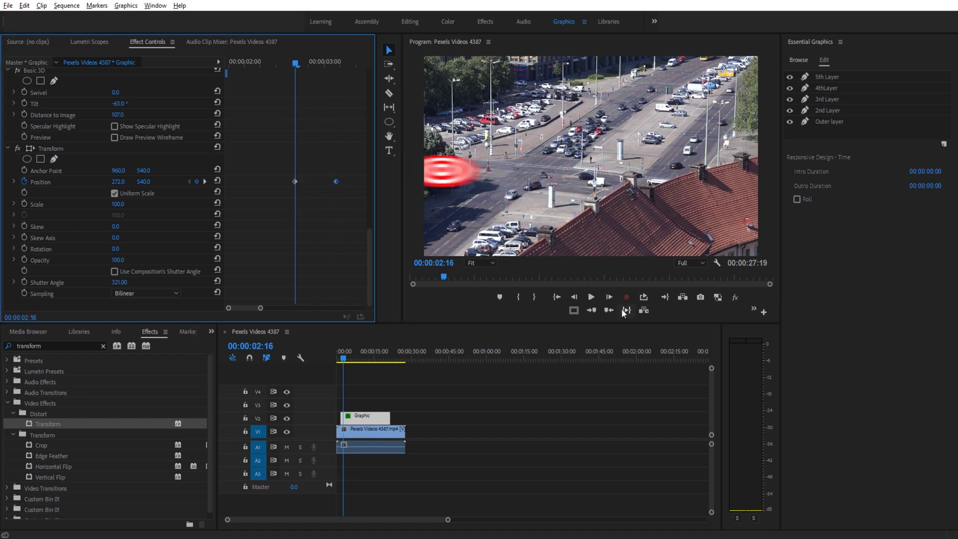
{"action": "key", "text": "space"}
{"action": "left_click", "coordinate": [345, 359]}
{"action": "key", "text": "space"}
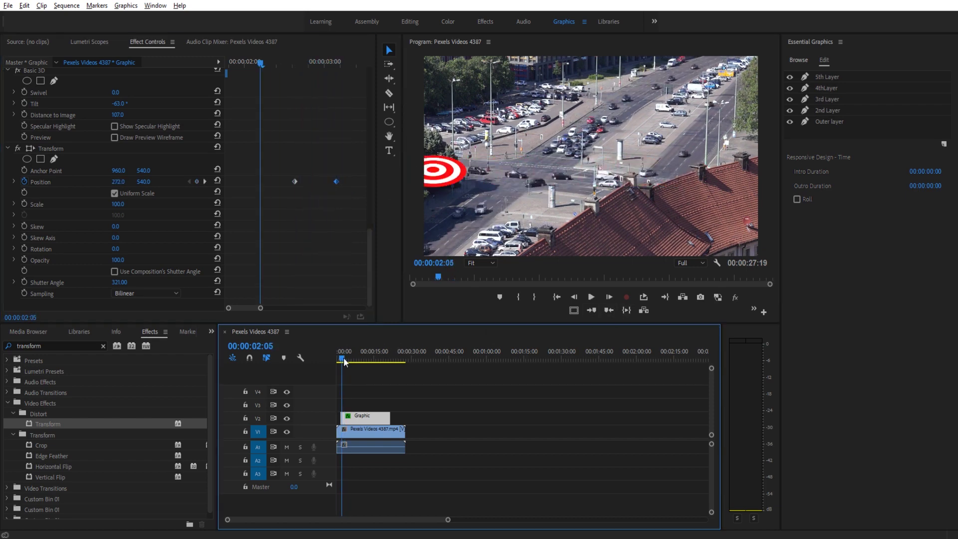
{"action": "key", "text": "space"}
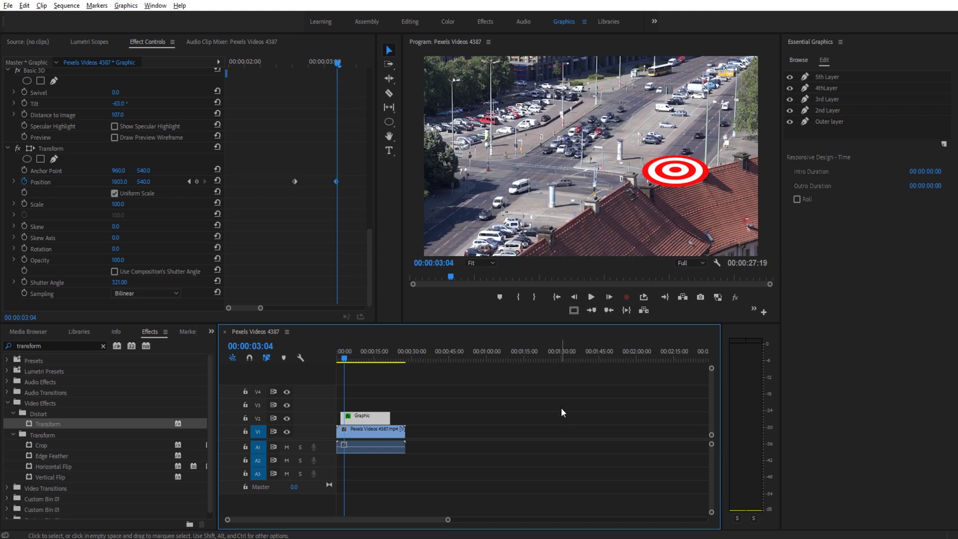
{"action": "scroll", "coordinate": [102, 259], "scroll_direction": "up", "scroll_amount": 5}
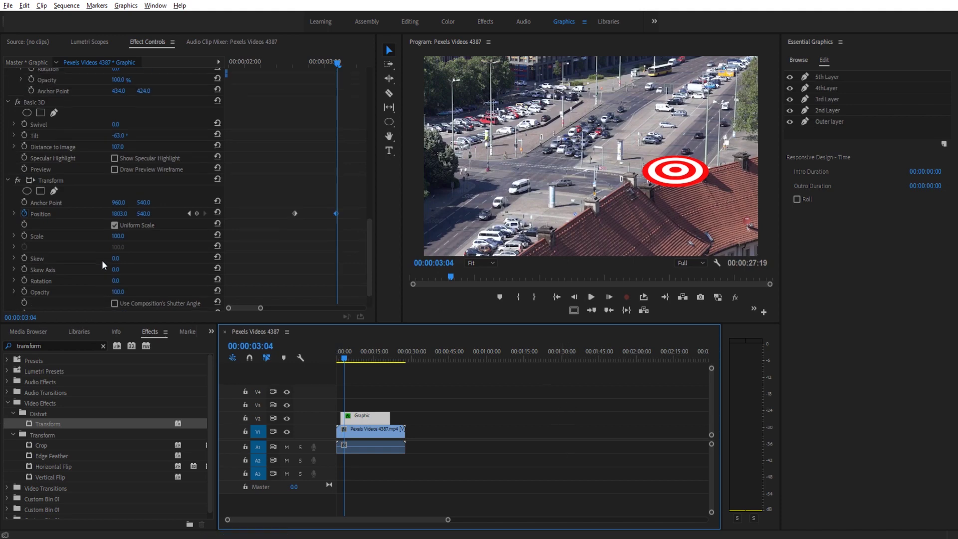
{"action": "scroll", "coordinate": [79, 228], "scroll_direction": "down", "scroll_amount": 5}
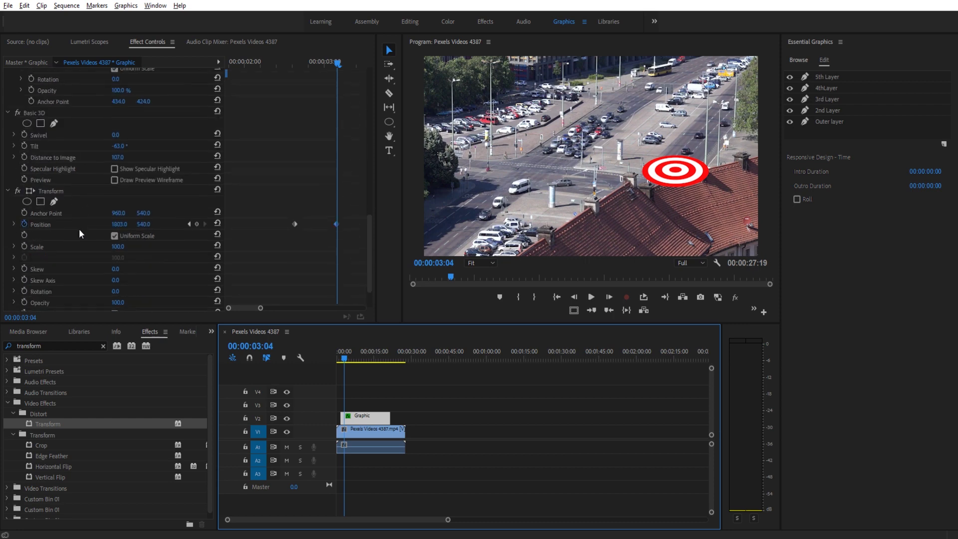